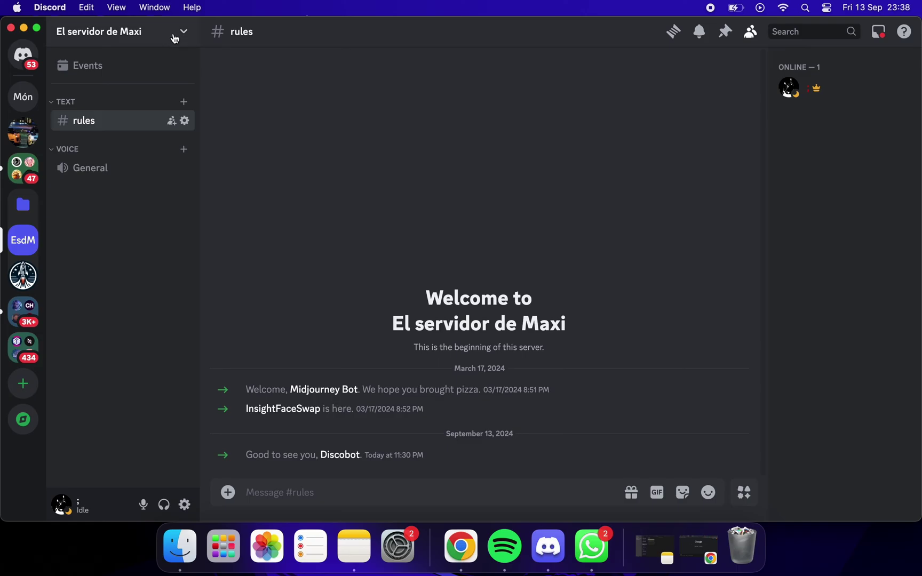
Create a new webhook in the server's integration settings
left_click(161, 36)
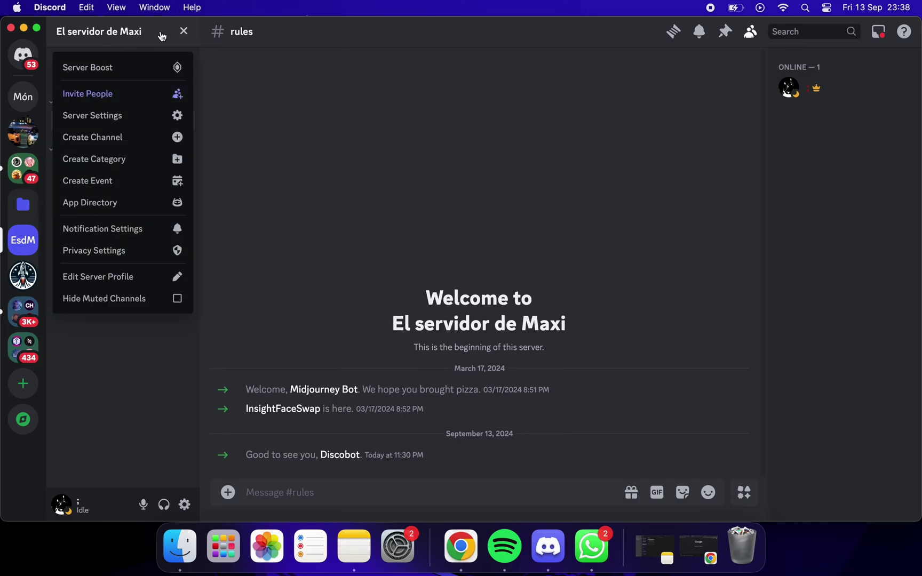
left_click(153, 122)
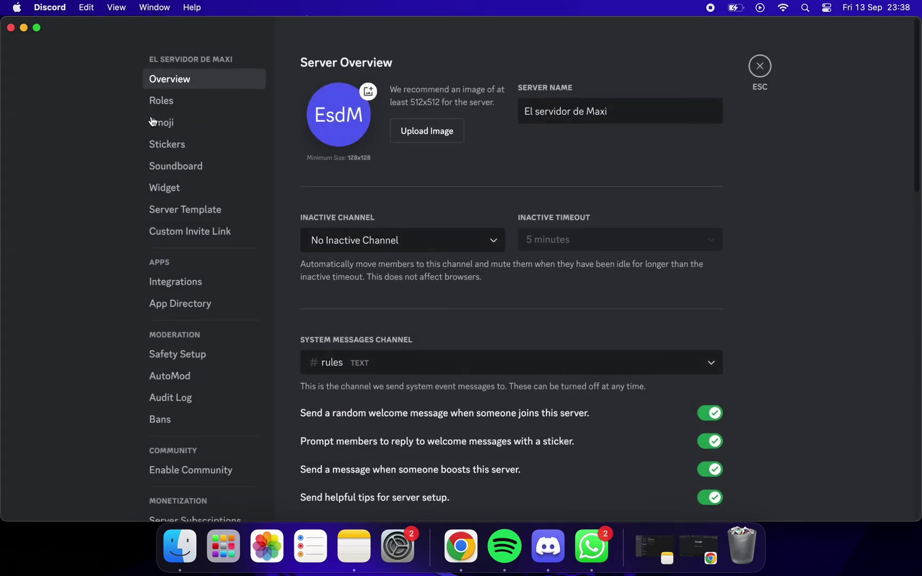
left_click(216, 281)
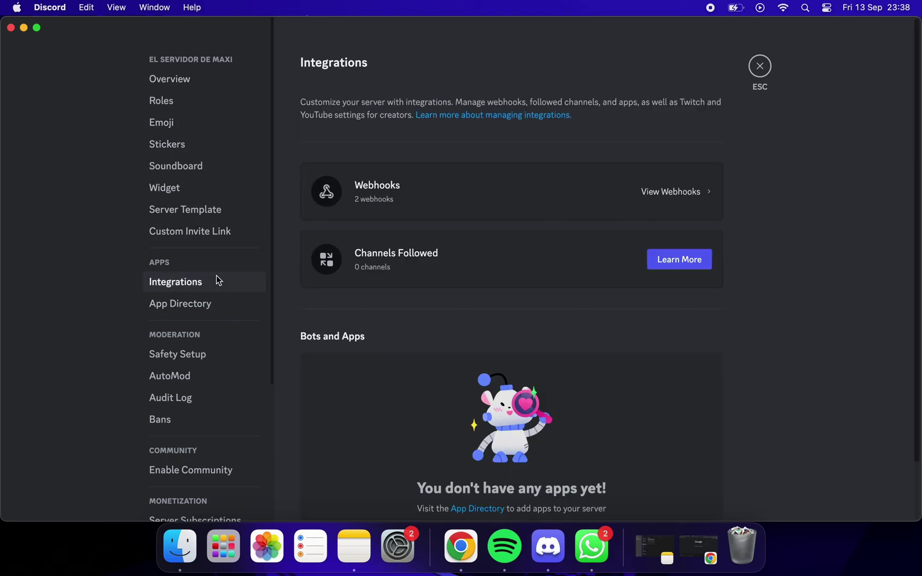
left_click(655, 193)
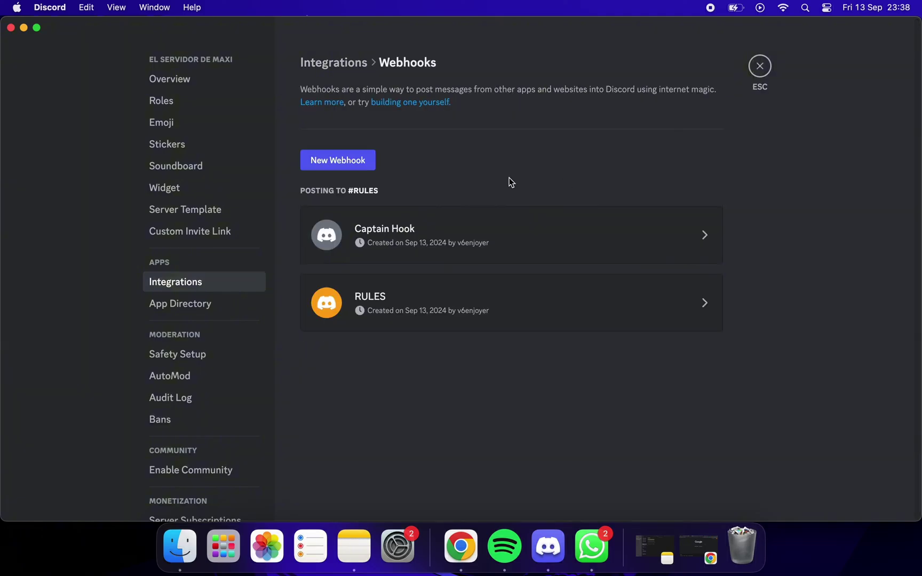
left_click(358, 163)
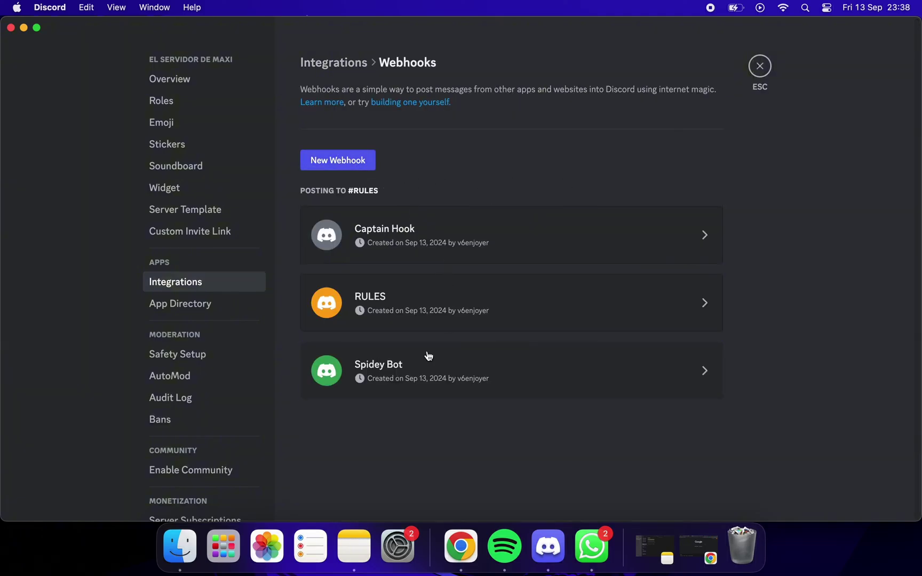
Name the new Spidey Bot webhook RULES!, keep its channel as #rules, save it and copy its webhook URL
left_click(419, 366)
triple_click(438, 443)
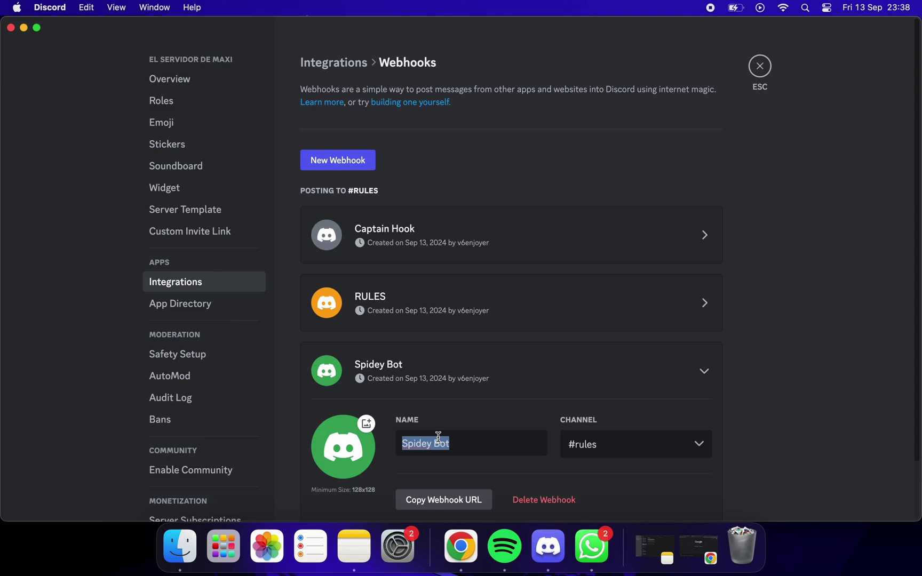
type("RULES!")
scroll(556, 385, "down", 3)
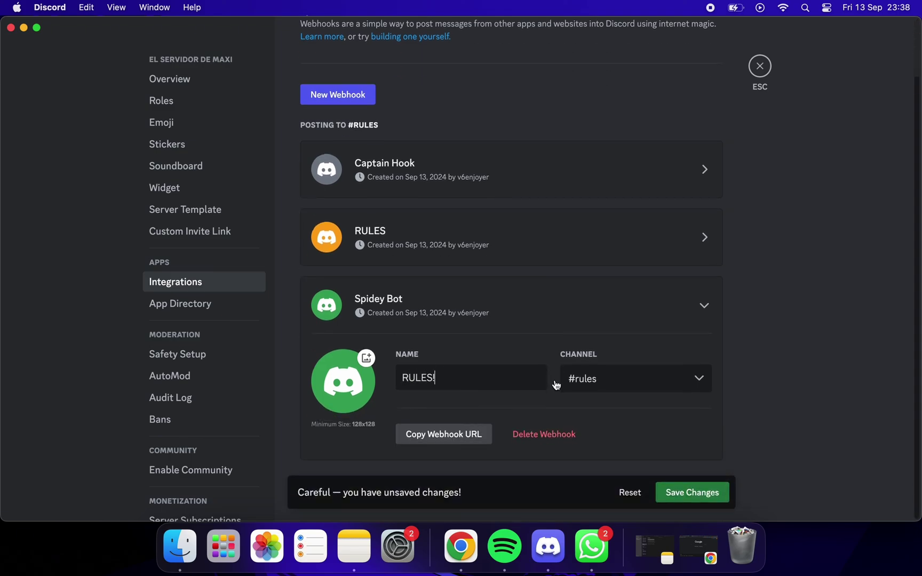
left_click(614, 388)
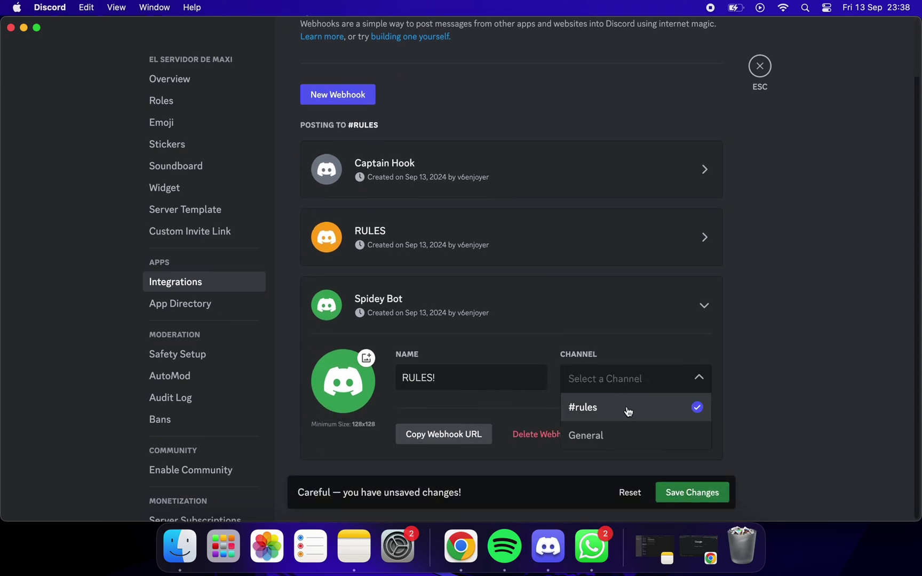
left_click(632, 414)
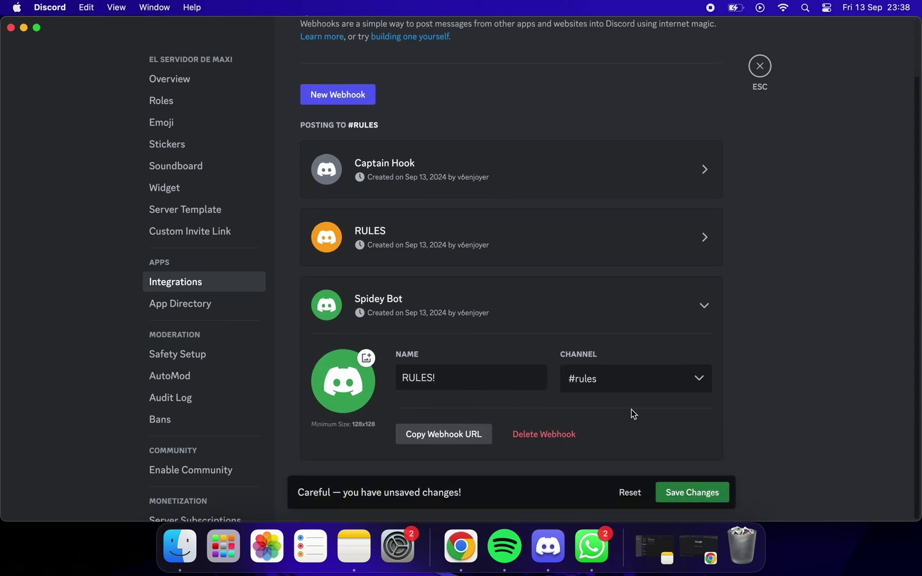
left_click(685, 497)
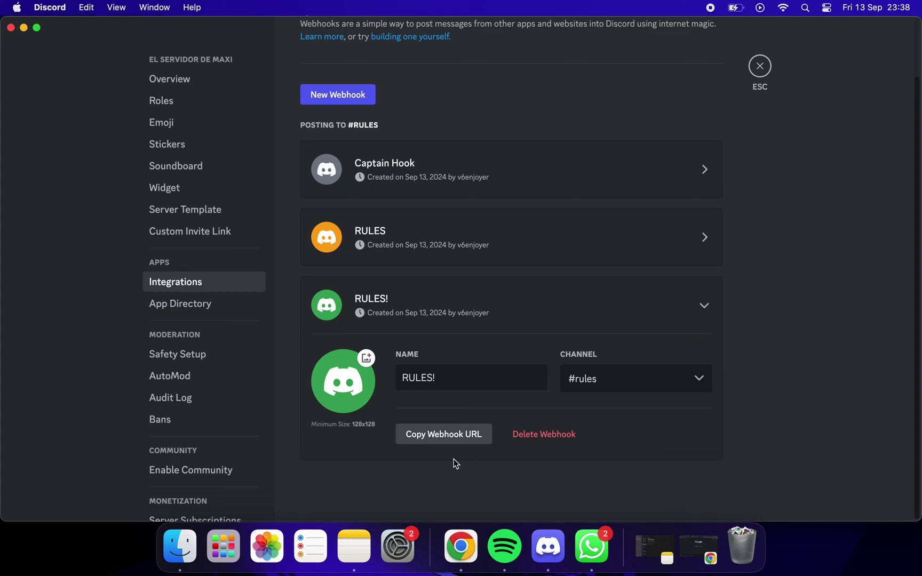
left_click(429, 438)
Switch to Chrome, open Discohook and clear all content from the default message
left_click(459, 538)
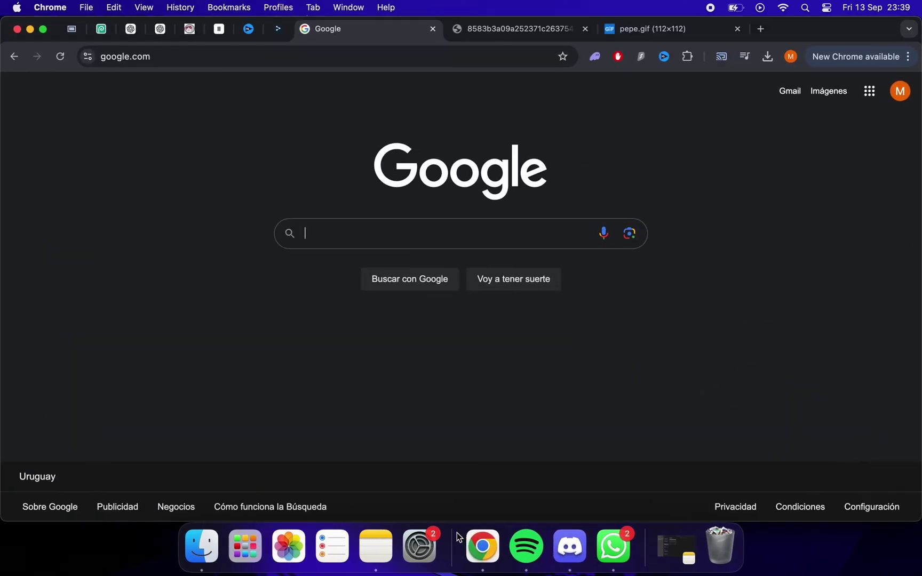
left_click(372, 60)
type("DISCO")
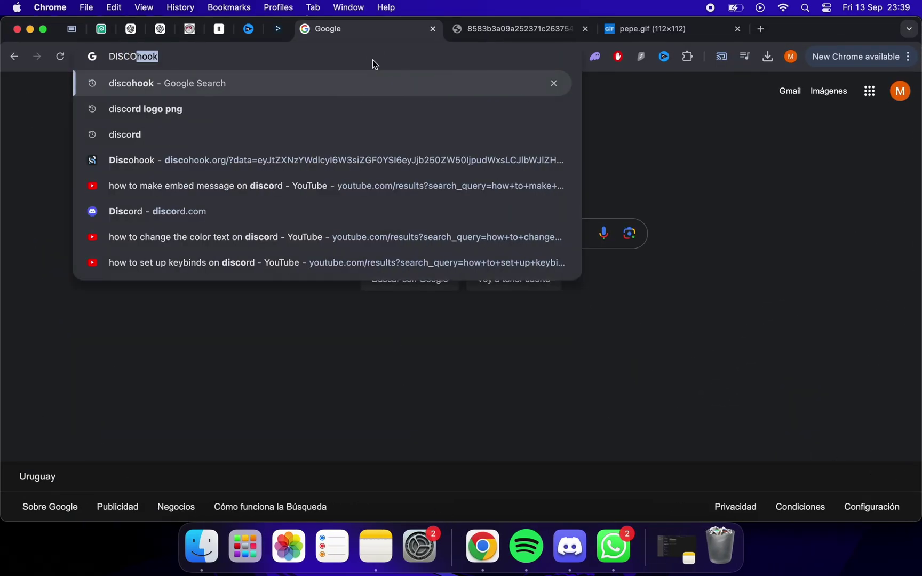
key("Return")
left_click(140, 262)
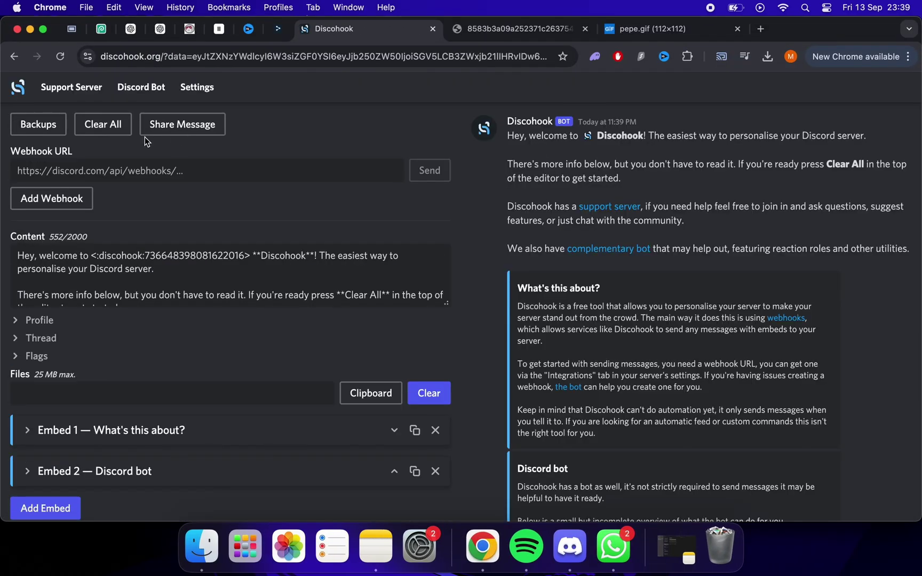
left_click(110, 131)
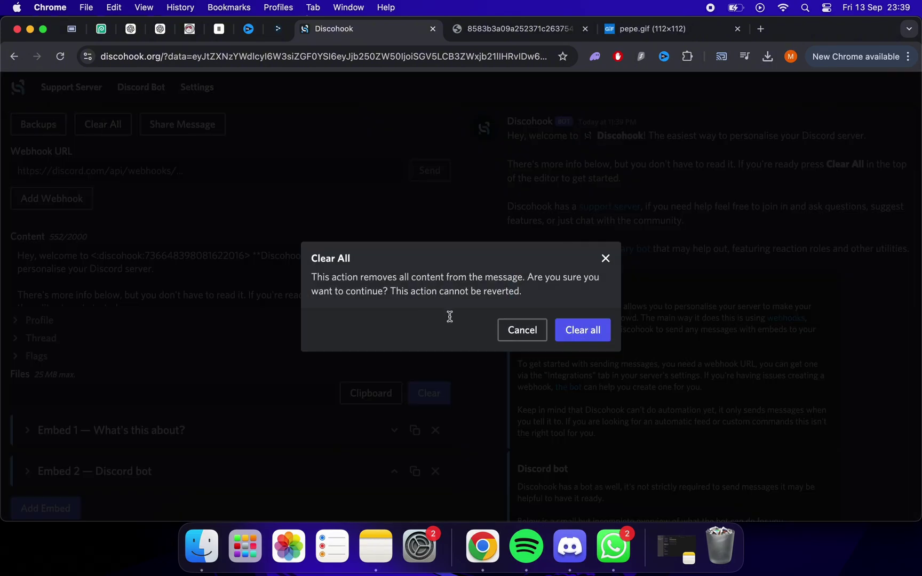
left_click(580, 333)
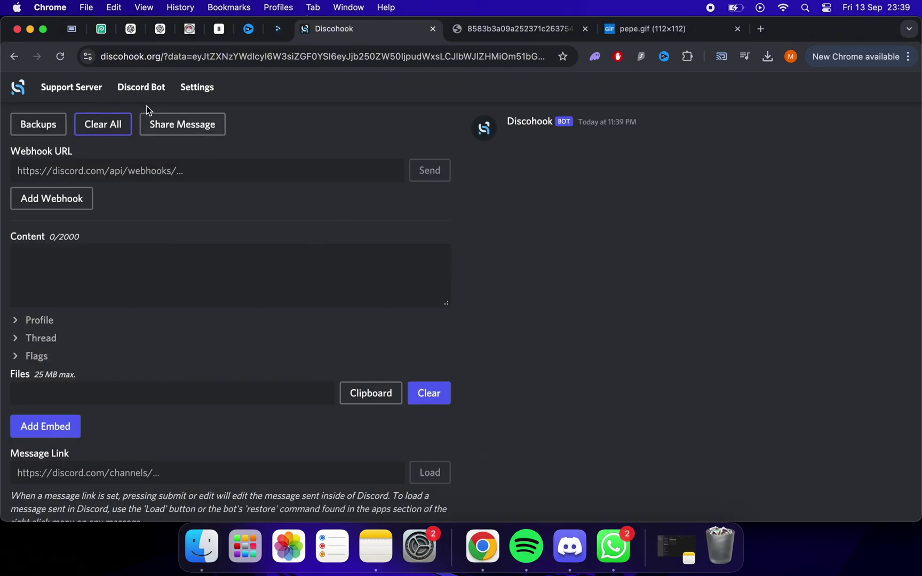
Authorize Discobot for the server that holds the webhook, keeping all requested permissions, and return to the Discohook editor
left_click(147, 90)
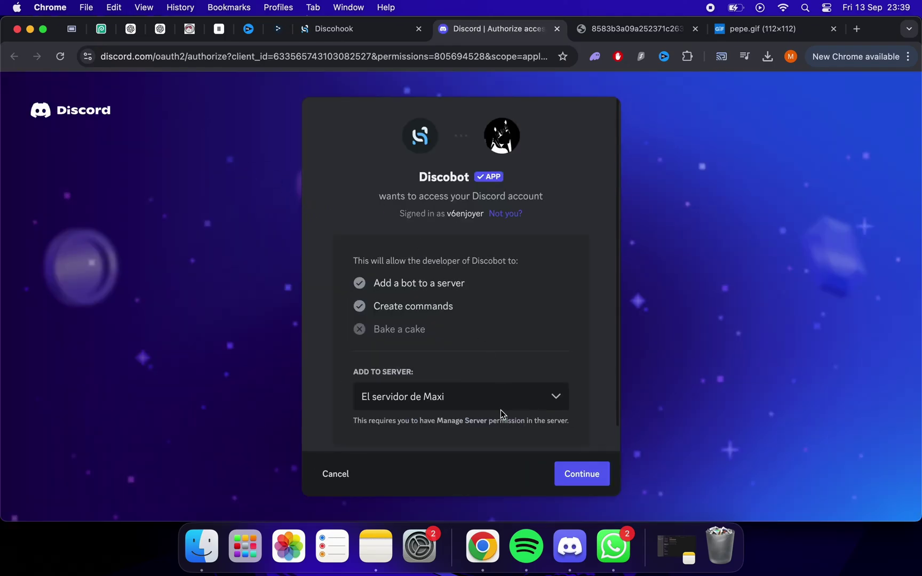
left_click(500, 404)
left_click(467, 317)
left_click(578, 475)
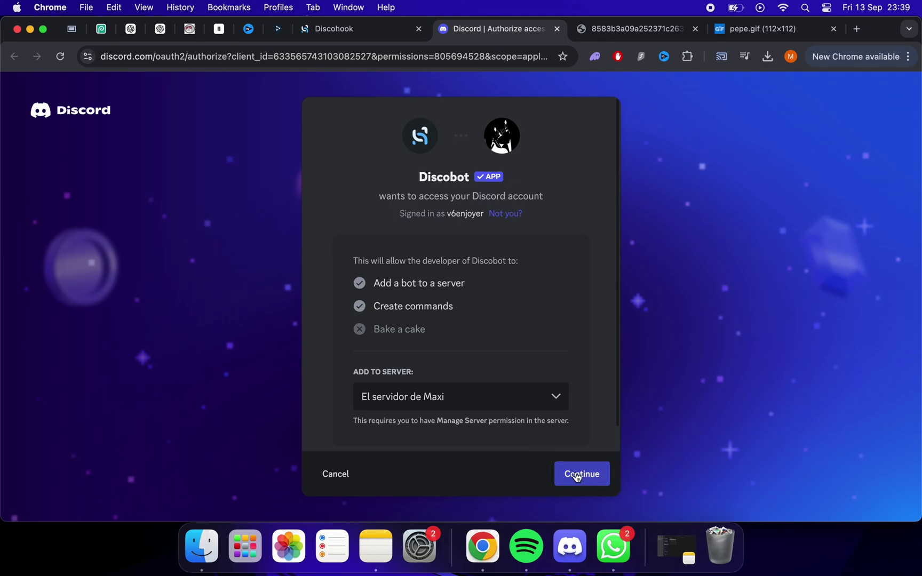
scroll(454, 380, "down", 5)
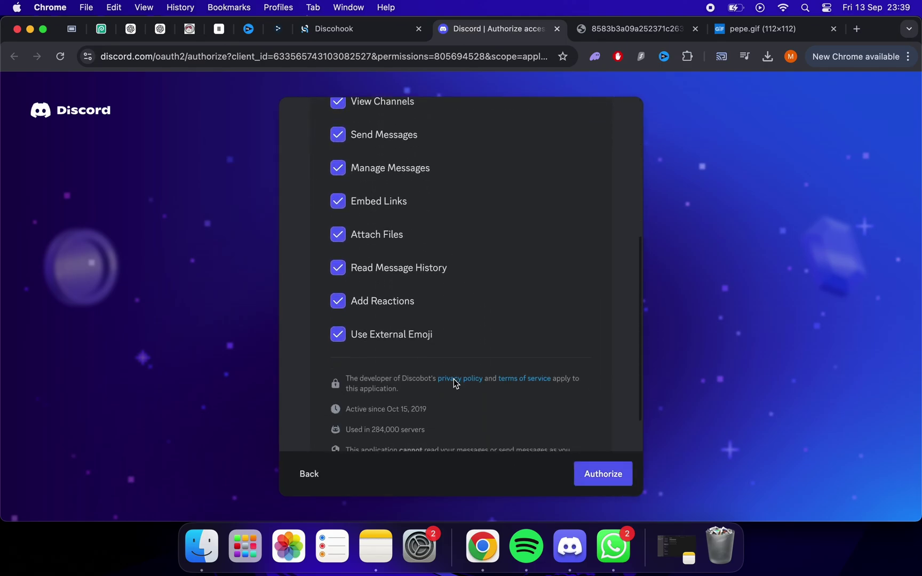
left_click(600, 476)
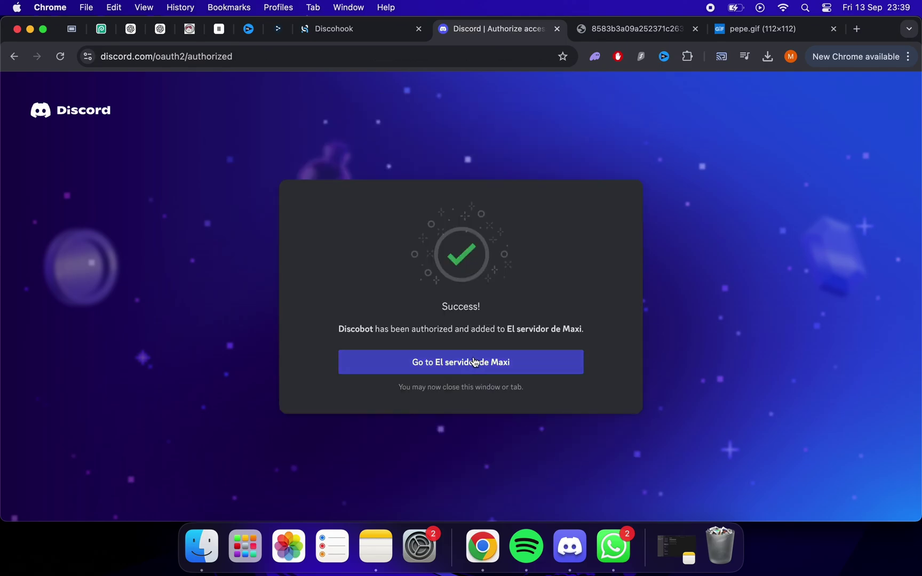
left_click(556, 29)
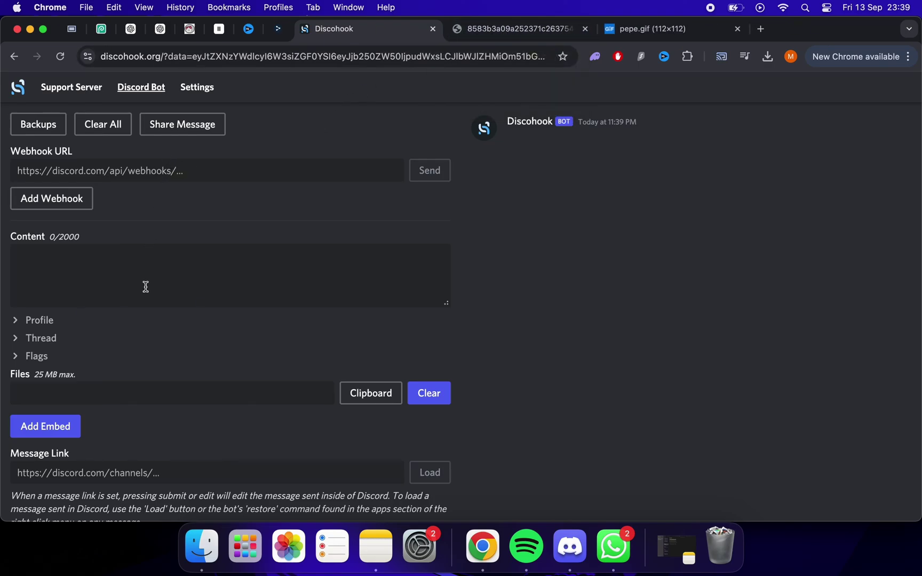
Paste the copied webhook URL into Discohook's Webhook URL field
scroll(146, 286, "down", 1)
left_click(161, 172)
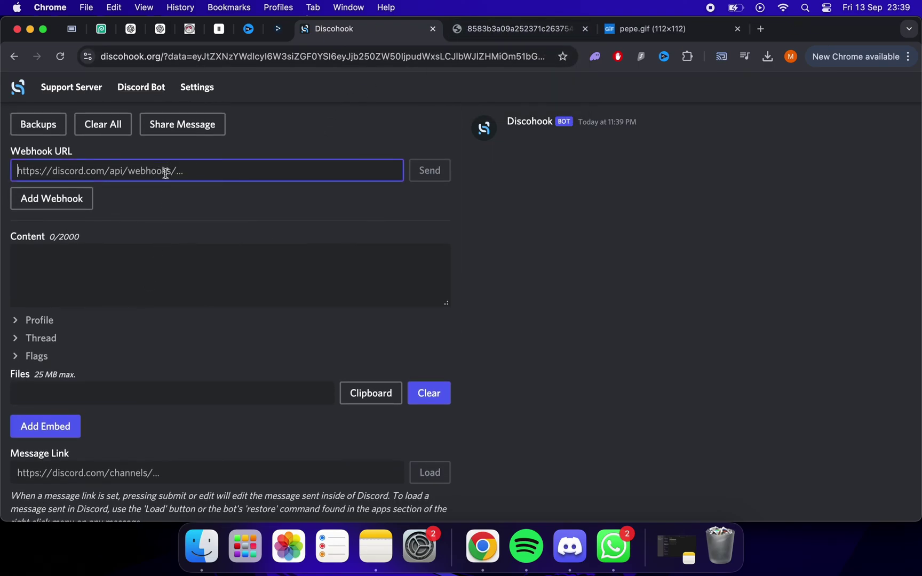
right_click(165, 172)
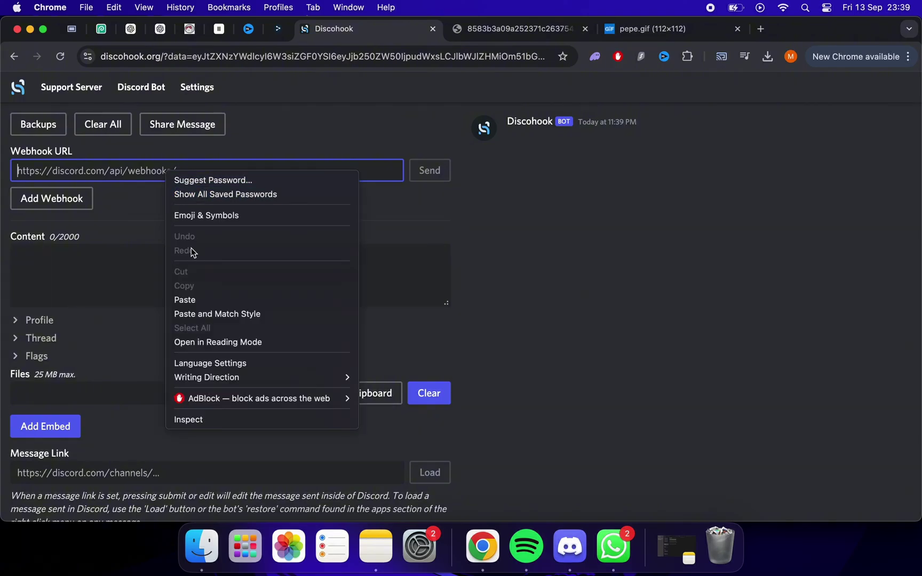
left_click(218, 298)
Add an embed to the message and set its author text to RULES!
scroll(128, 161, "down", 2)
scroll(115, 197, "down", 2)
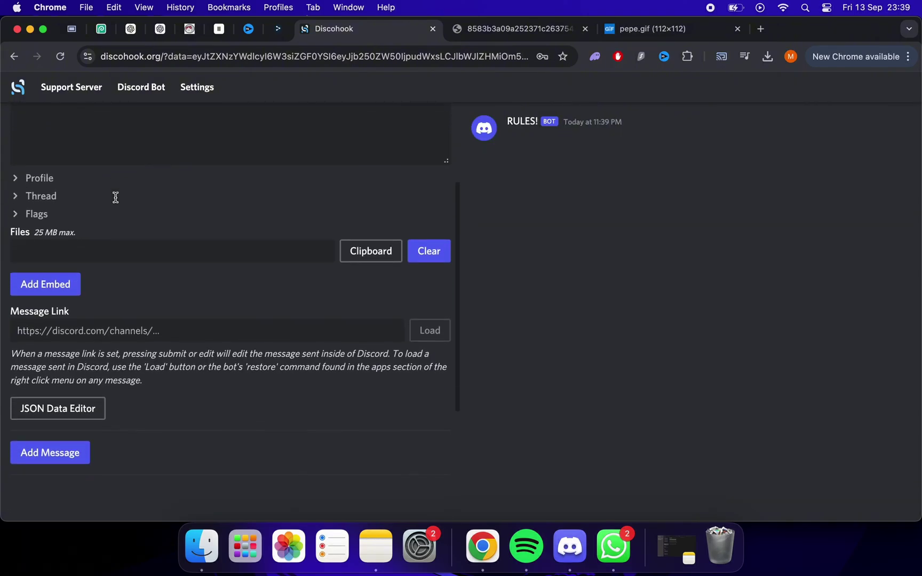
left_click(48, 286)
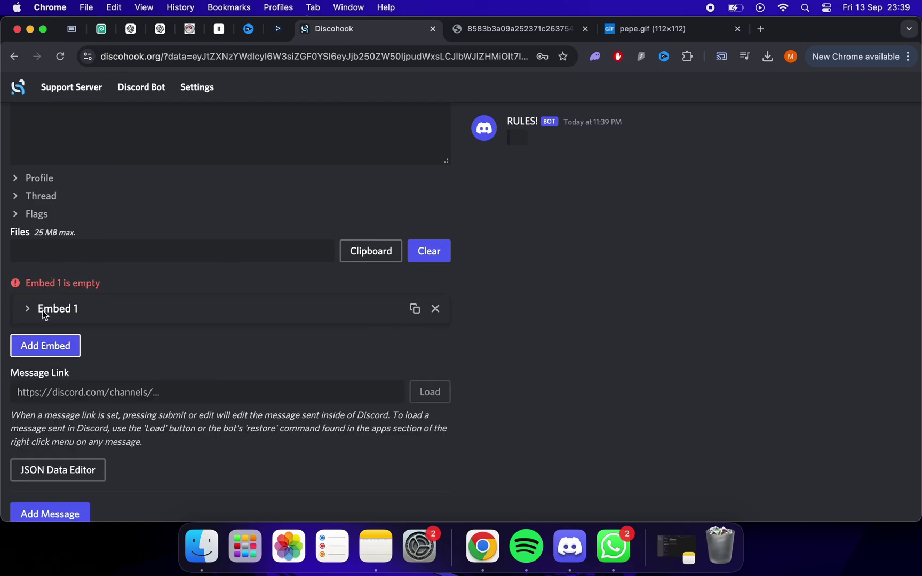
left_click(32, 315)
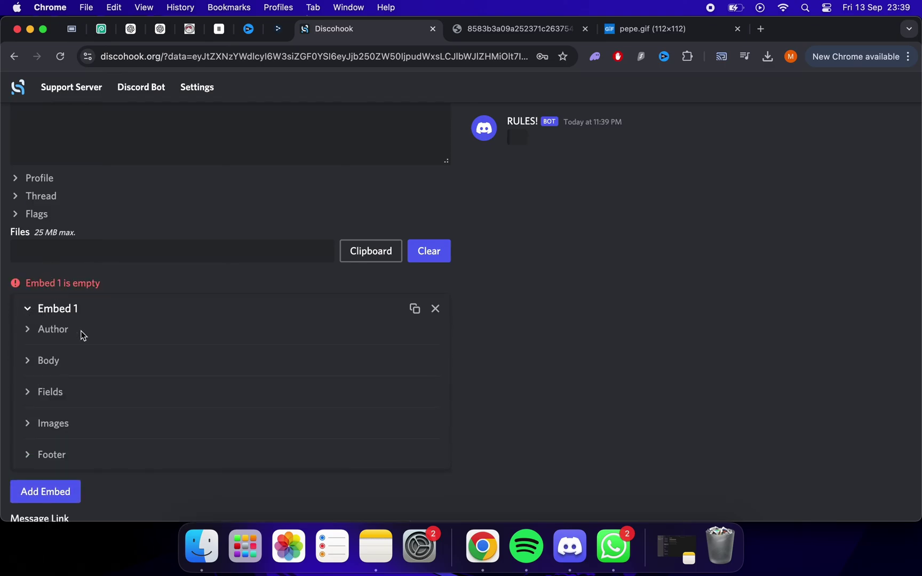
scroll(80, 331, "down", 4)
left_click(28, 226)
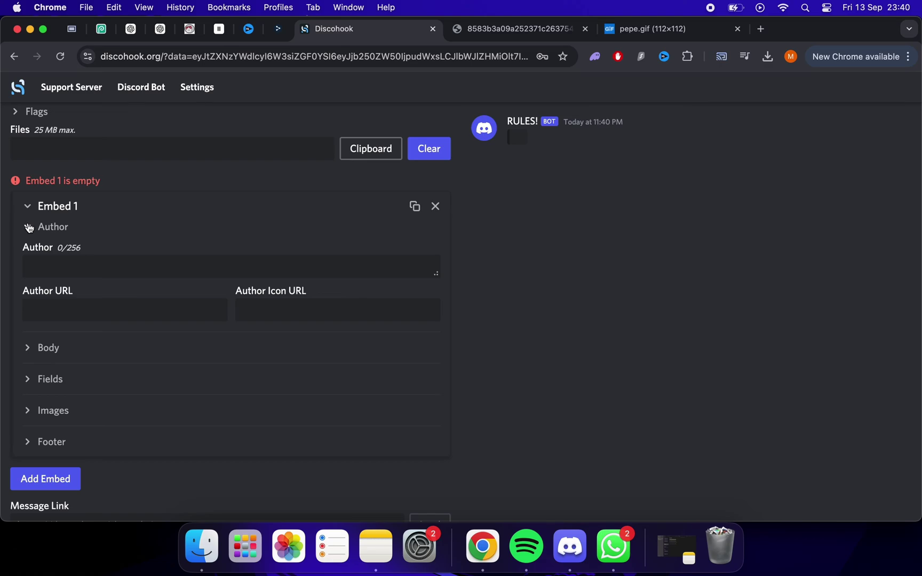
left_click(37, 260)
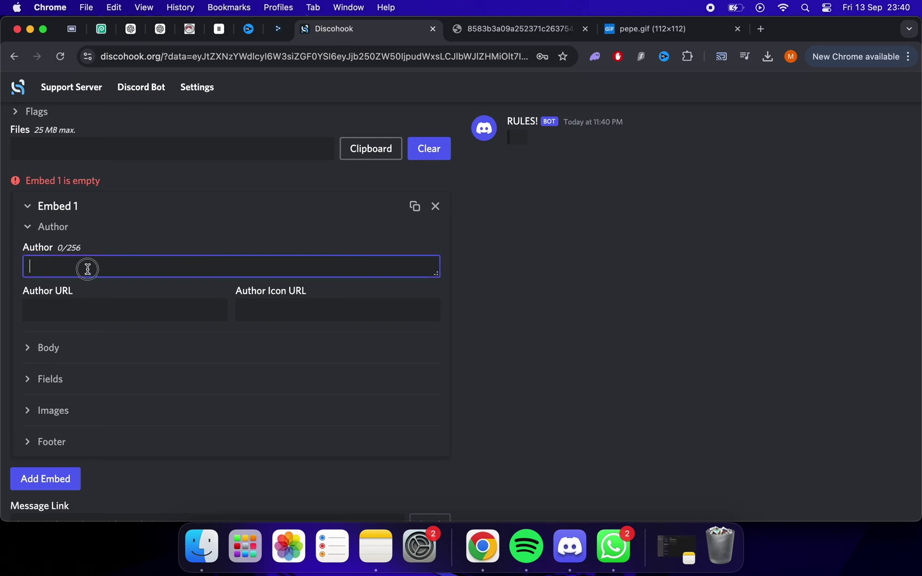
type("RULES!")
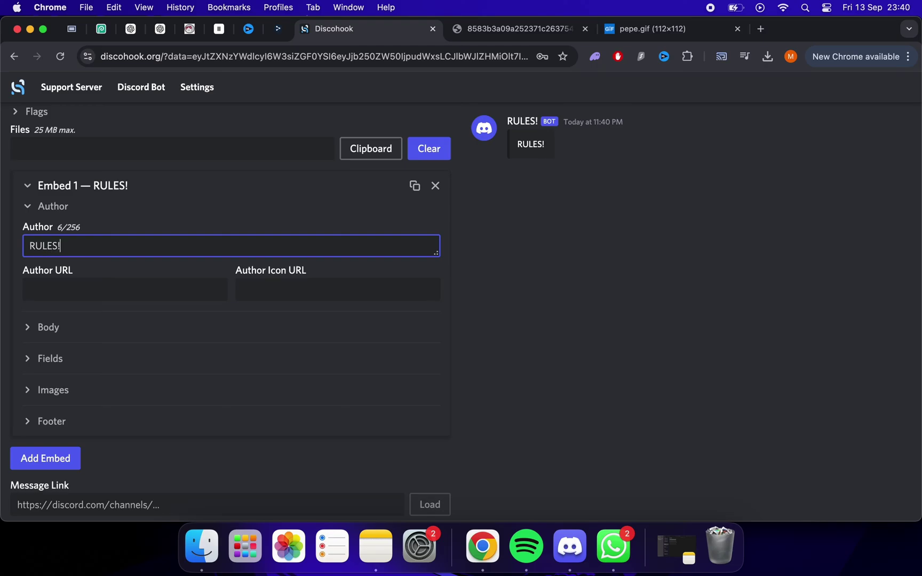
Search Google Images for "rules png" in a new tab and filter the results to transparent images
left_click(64, 282)
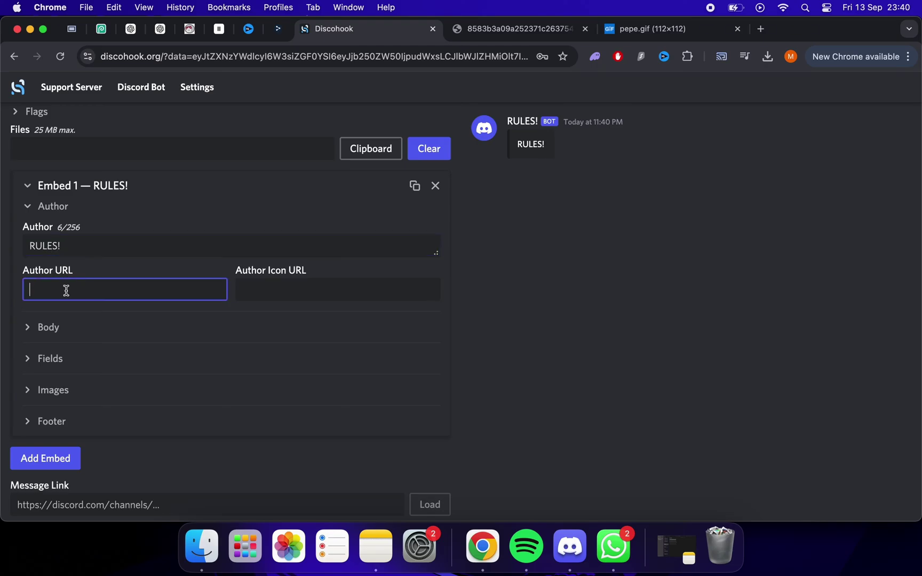
left_click(267, 288)
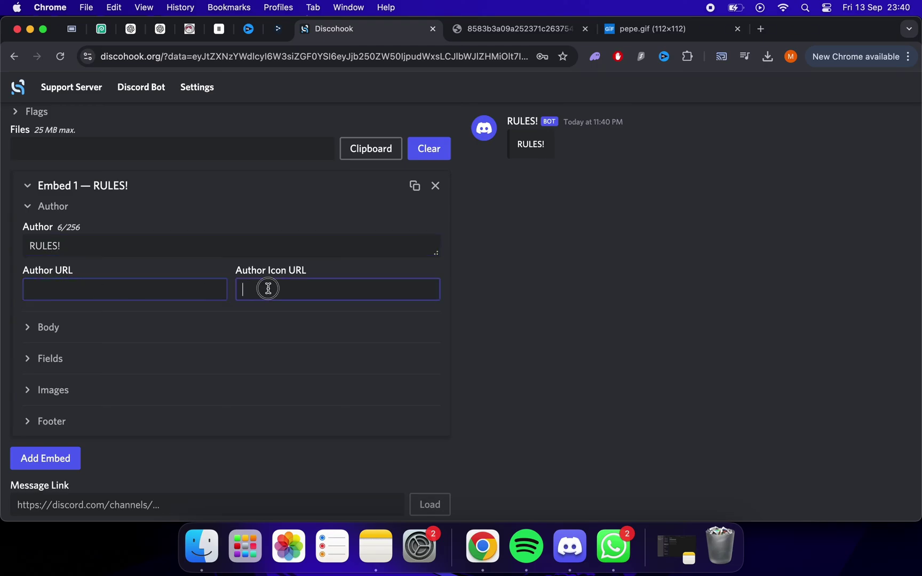
left_click(769, 29)
type("rules png")
key("Return")
left_click(182, 143)
left_click(512, 143)
left_click(189, 221)
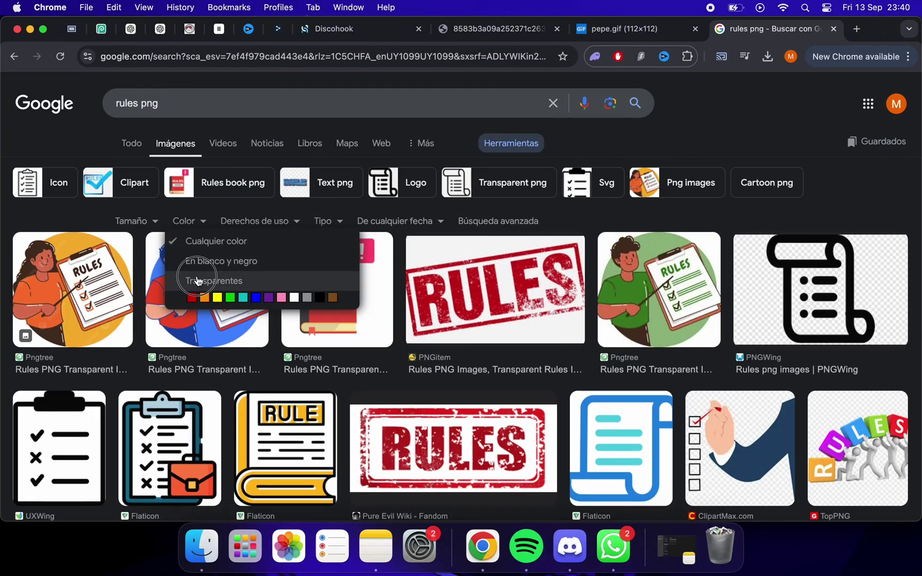
left_click(196, 281)
scroll(374, 320, "down", 5)
Copy the image address of the Vecteezy clipboard with a green check mark and paste it as the embed's Author Icon URL
left_click(427, 235)
right_click(725, 239)
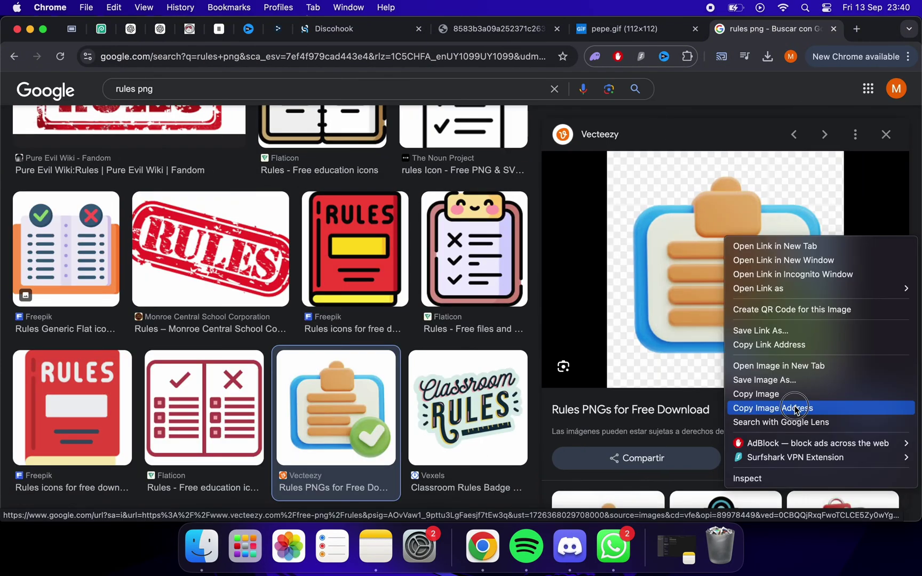
left_click(795, 408)
left_click(354, 25)
key("super+v")
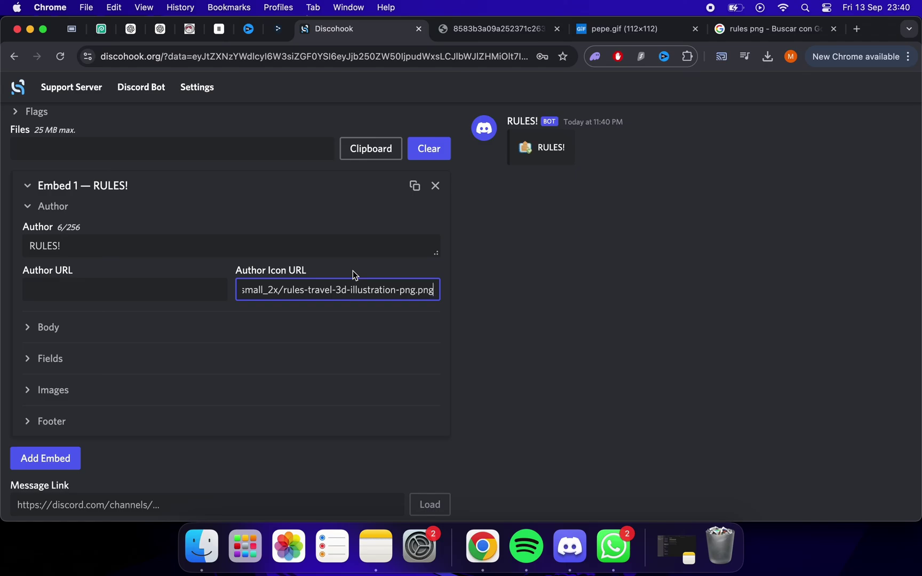
left_click(80, 291)
Set the embed's body title to "SUBSCRIBE."
scroll(30, 305, "down", 1)
left_click(33, 309)
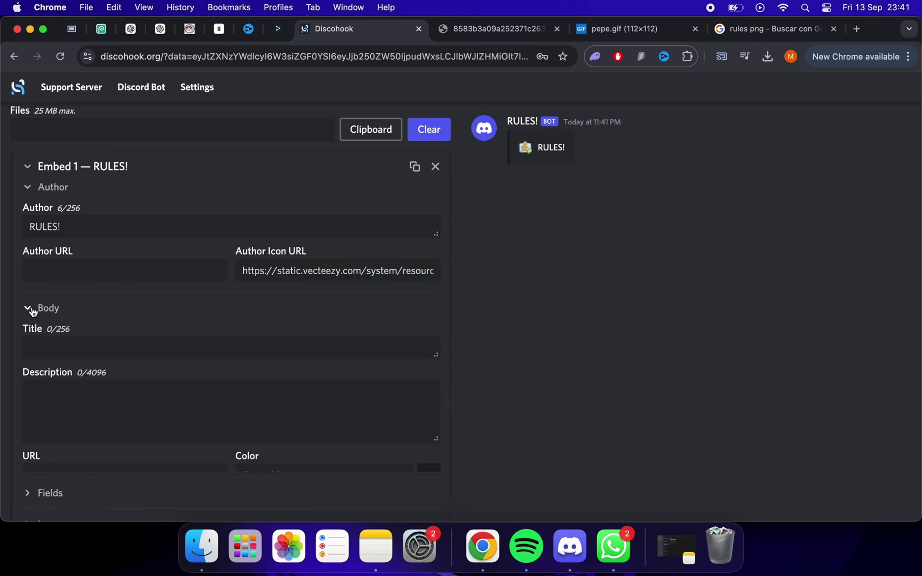
scroll(87, 337, "down", 1)
left_click(87, 334)
type("s")
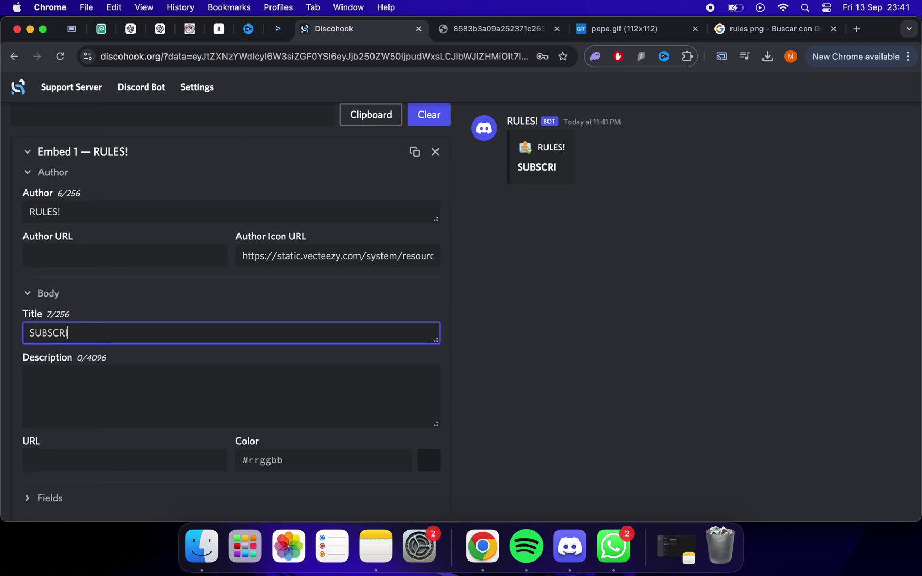
Fill the embed's description with the list numbers 1. to 7., separated by blank lines
left_click(72, 378)
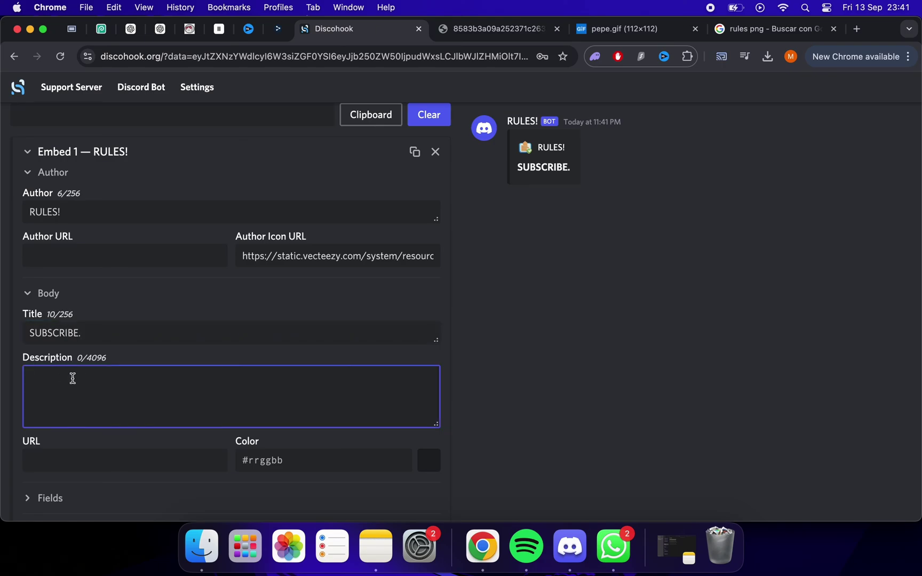
key("Return")
key("Return")
type("3.")
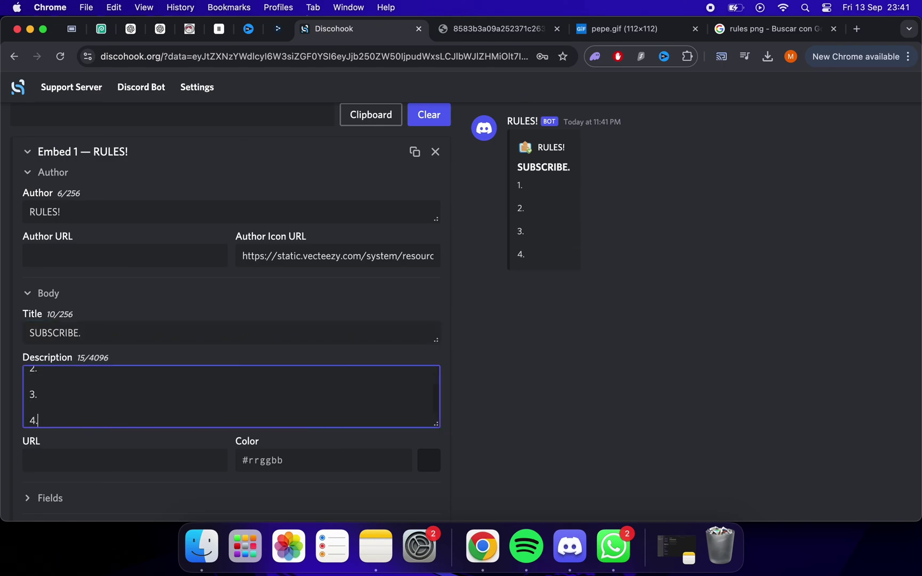
key("Return")
key("Return")
type("5.")
key("Return")
key("Return")
type("6.")
key("Return")
key("Return")
type("7.")
Set the embed's color to the red #ff4343
scroll(139, 402, "down", 4)
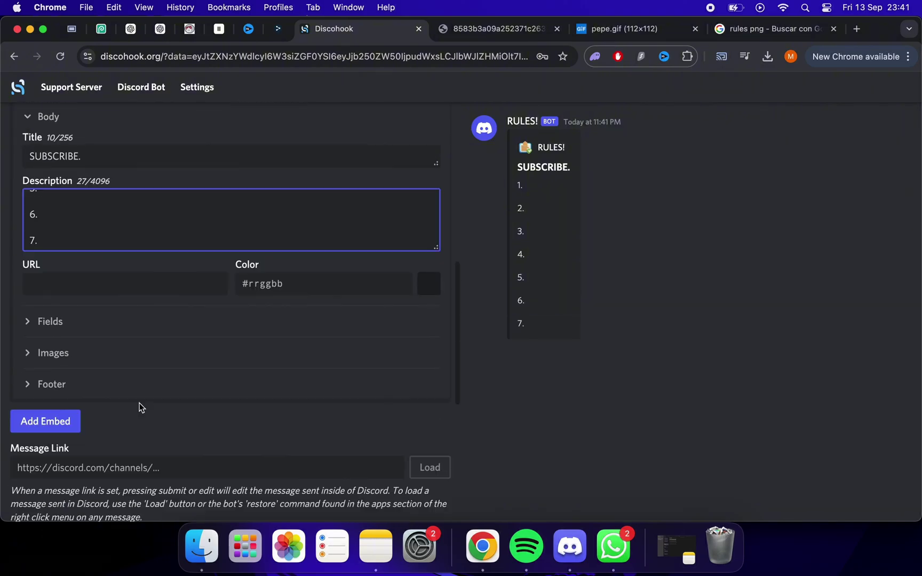
left_click(137, 284)
scroll(134, 342, "up", 2)
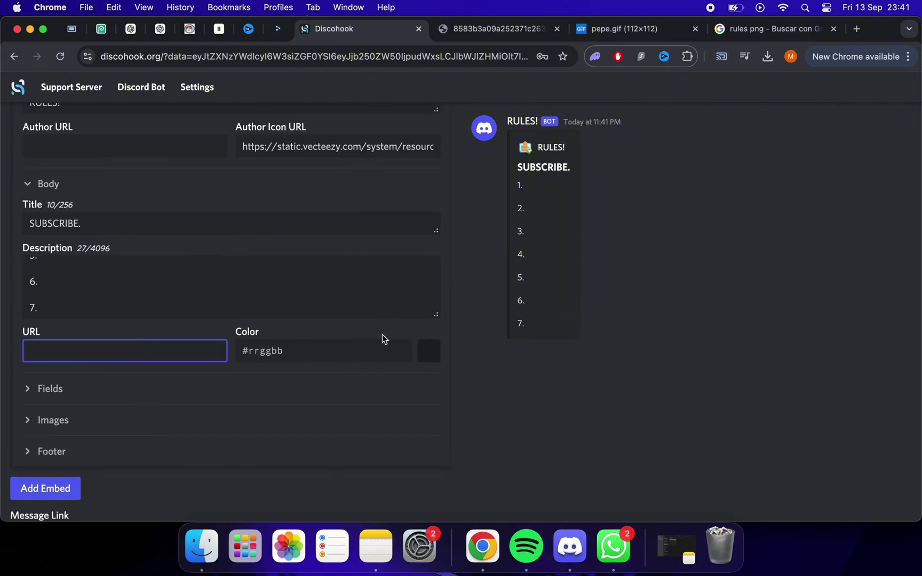
left_click(426, 357)
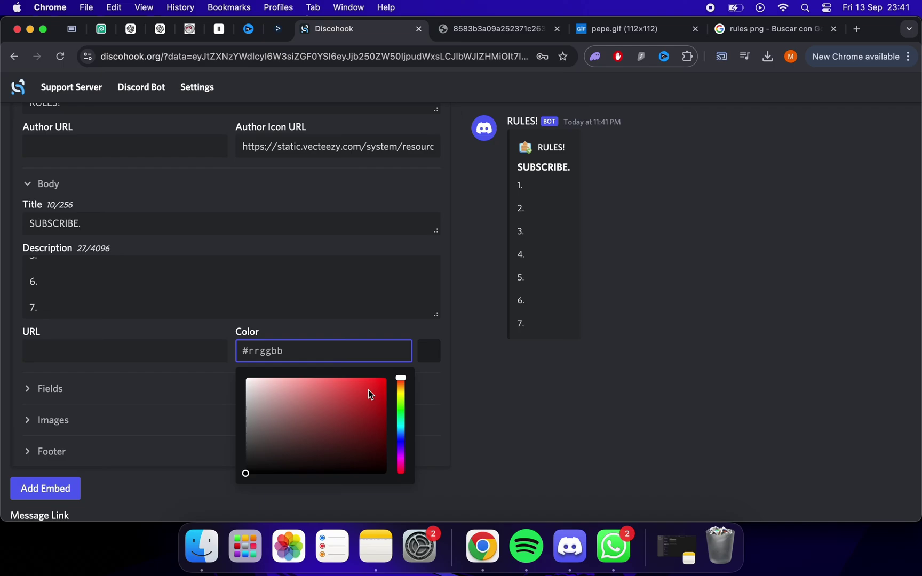
left_click_drag(370, 395, 342, 384)
left_click(395, 392)
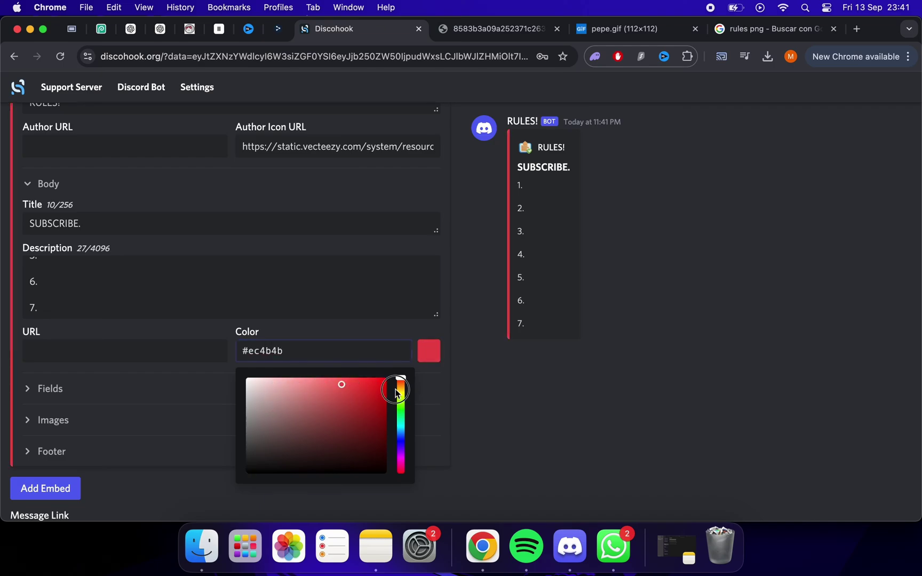
left_click_drag(396, 392, 349, 356)
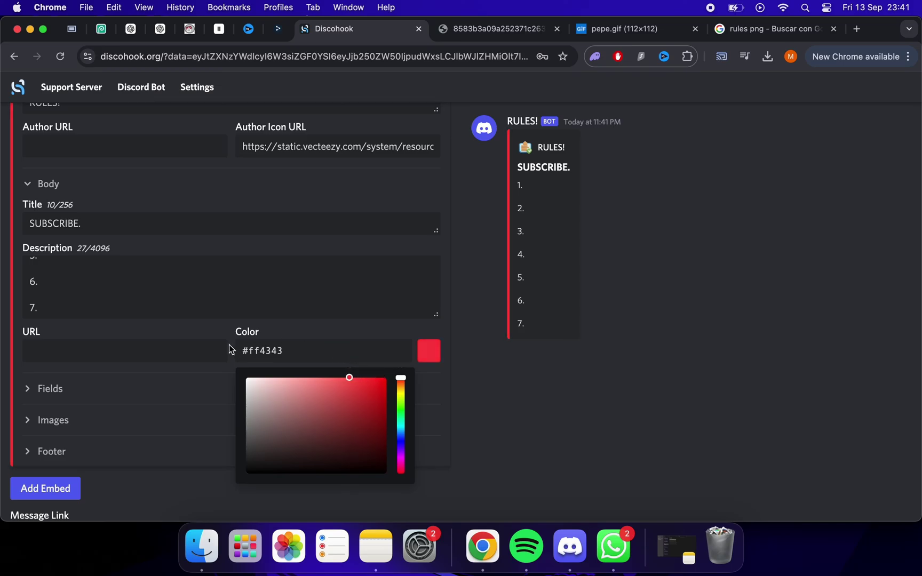
left_click(190, 372)
Add a field to the embed with the name "Thanks :D" and the value "(Like the video)"
scroll(133, 362, "down", 2)
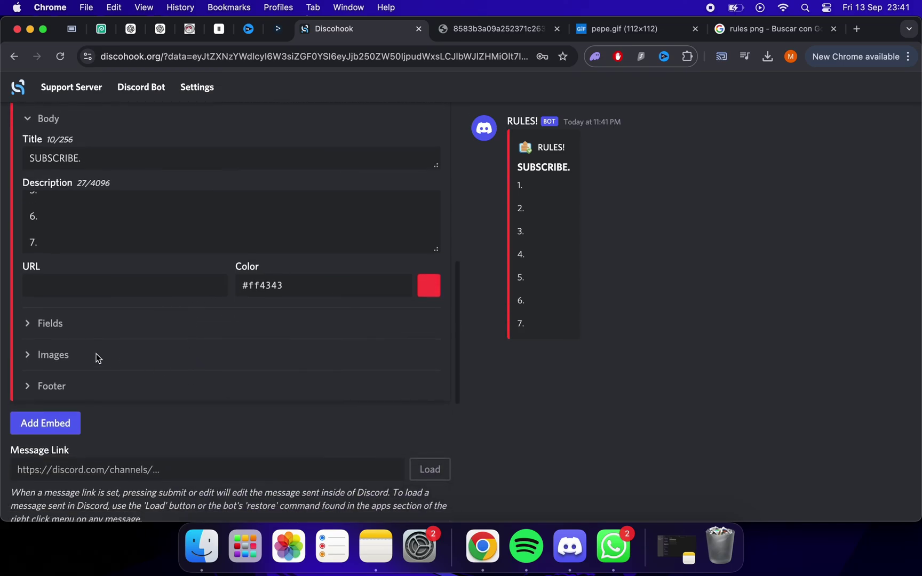
left_click(31, 326)
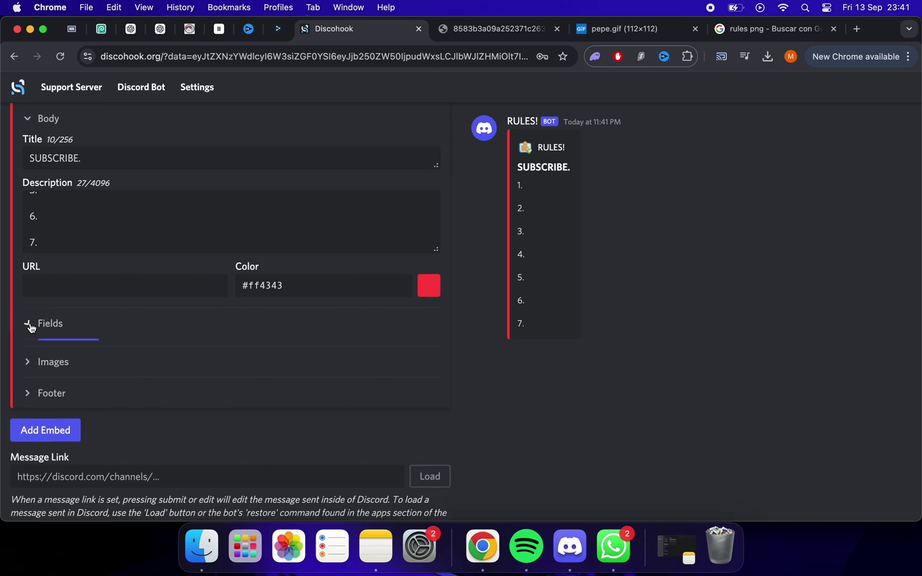
scroll(43, 320, "down", 2)
left_click(61, 303)
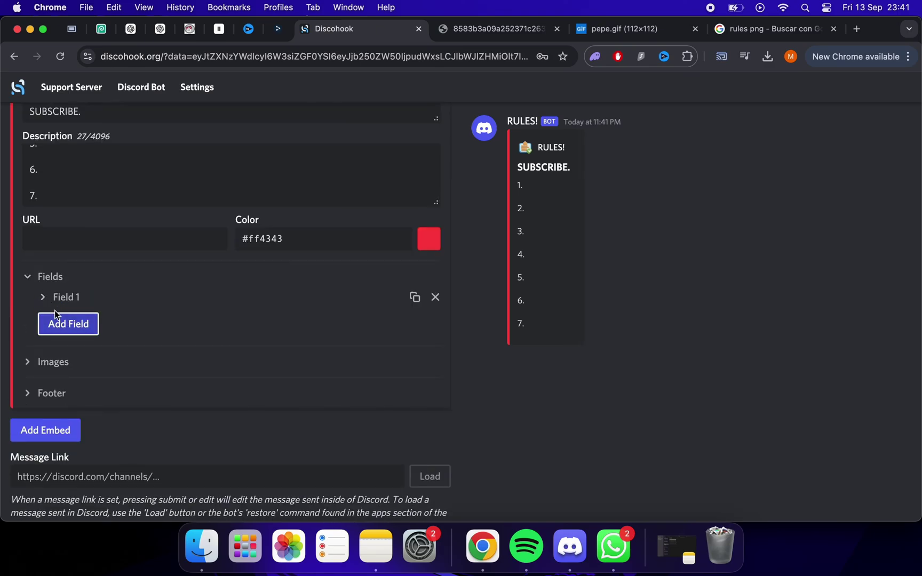
left_click(55, 310)
key("Tab")
type("T")
key("BackSpace")
type("Thank")
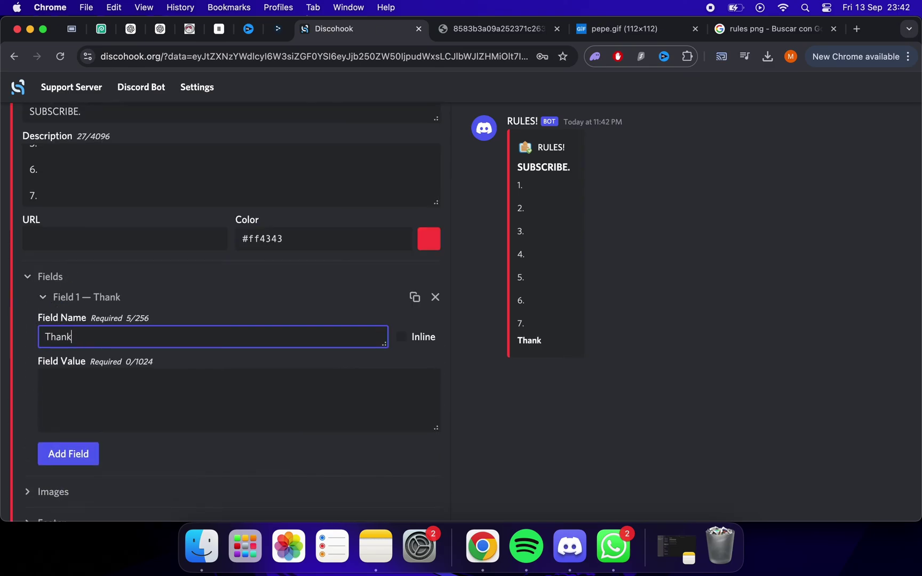
type("s :D")
left_click(90, 400)
type("(Like the video")
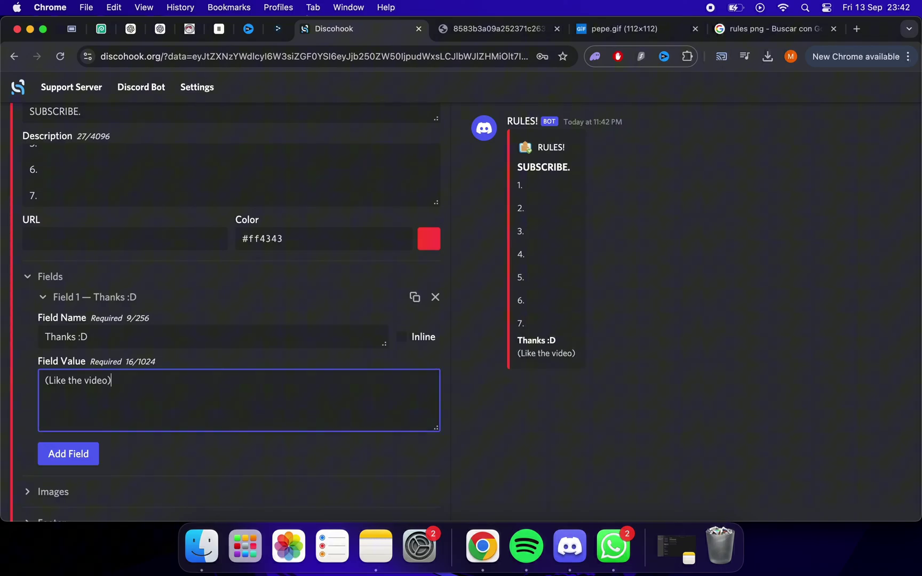
Copy the image address of the pepe.gif open in the other tab and paste it into the embed's Image URLs
scroll(98, 415, "down", 3)
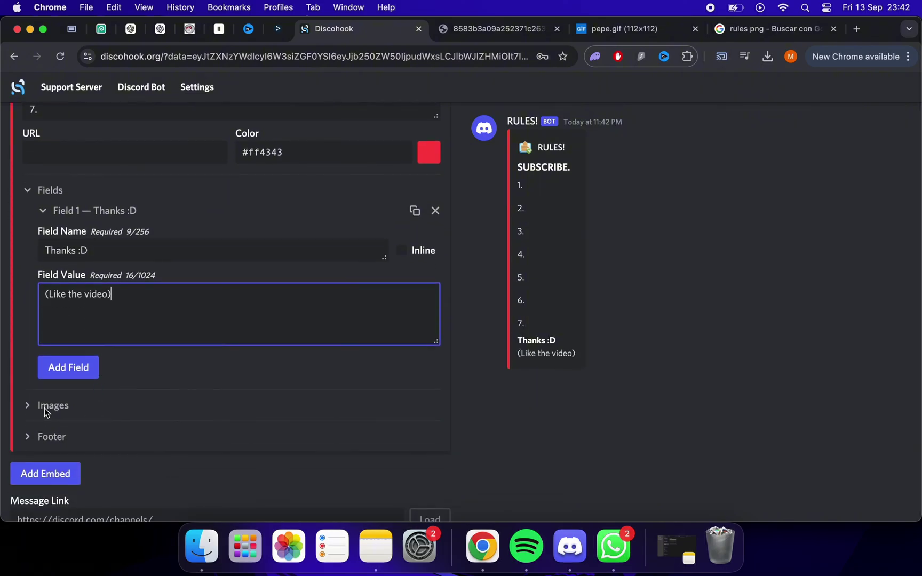
left_click(39, 412)
scroll(134, 313, "down", 3)
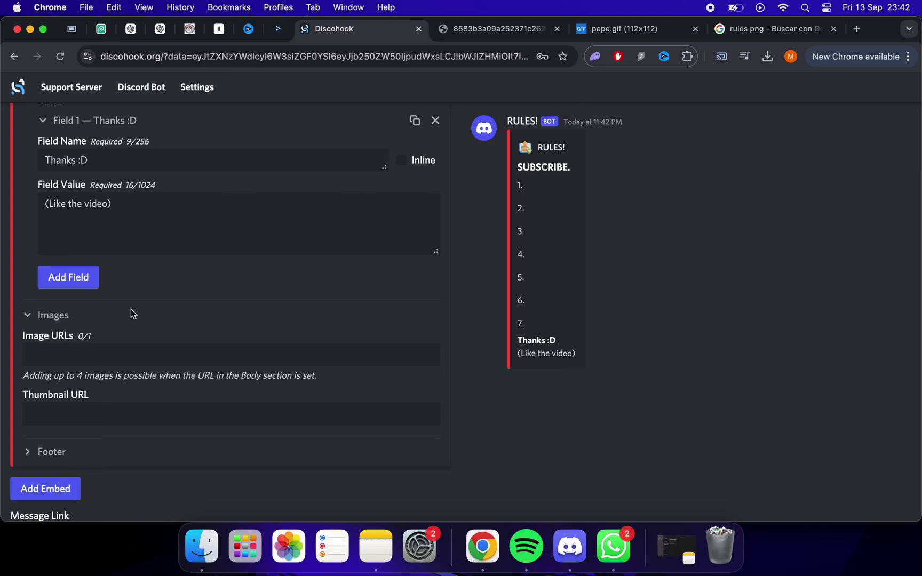
left_click(113, 351)
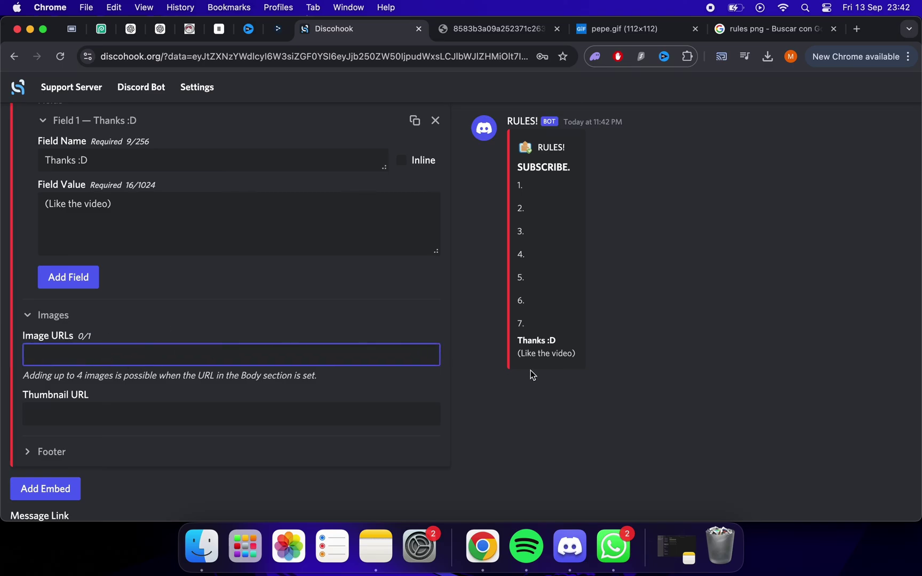
left_click(495, 31)
left_click(770, 32)
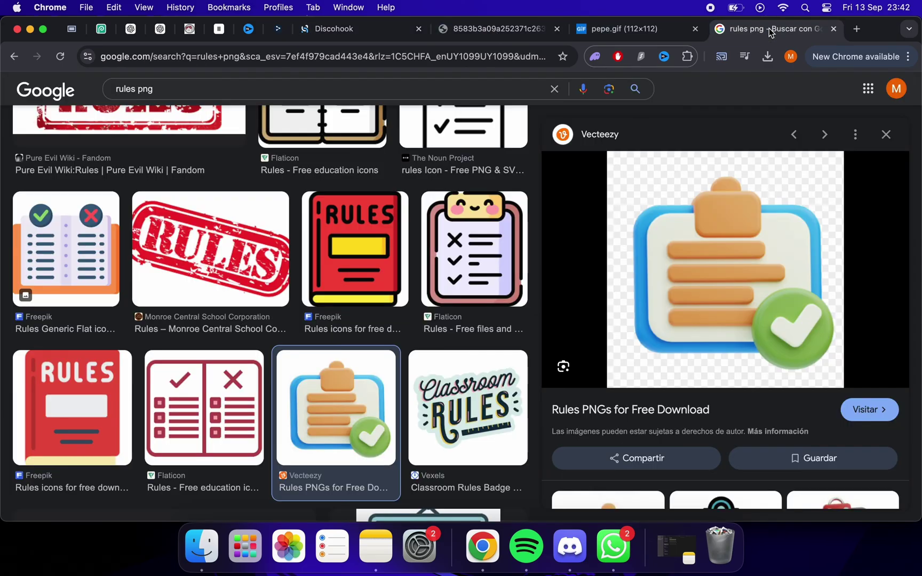
left_click(648, 30)
right_click(466, 277)
left_click(562, 329)
left_click(342, 29)
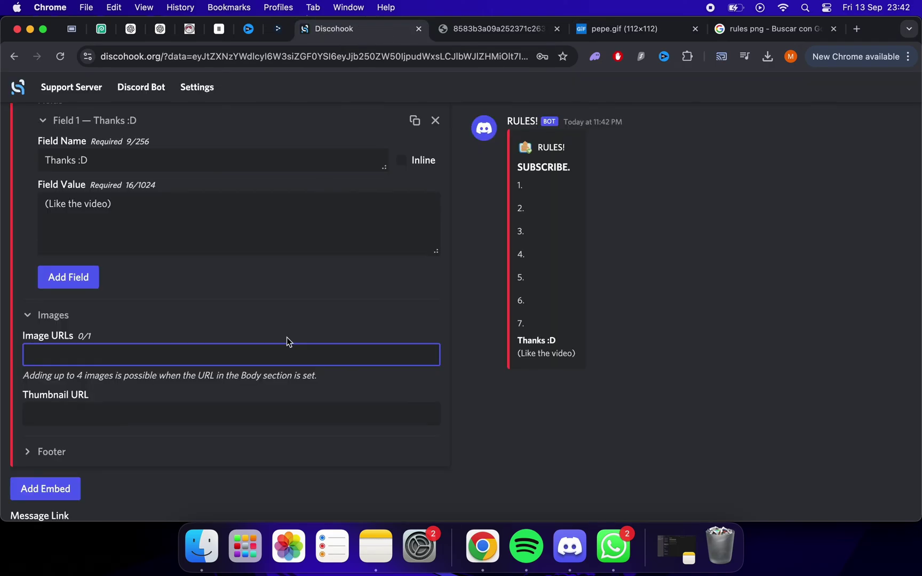
right_click(286, 350)
left_click(319, 388)
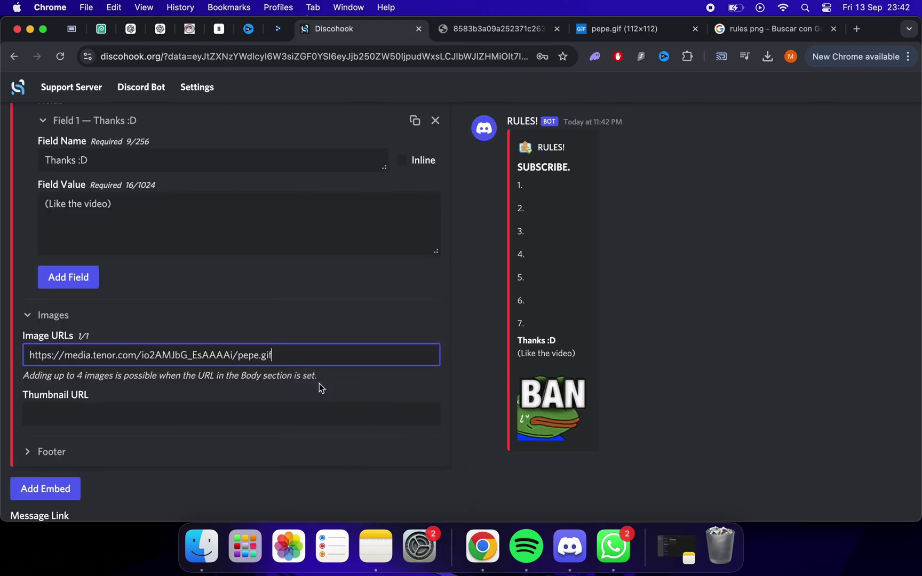
Try the same pepe.gif address as the embed's Thumbnail URL and clear it again
scroll(319, 383, "down", 1)
left_click(321, 397)
key("super+v")
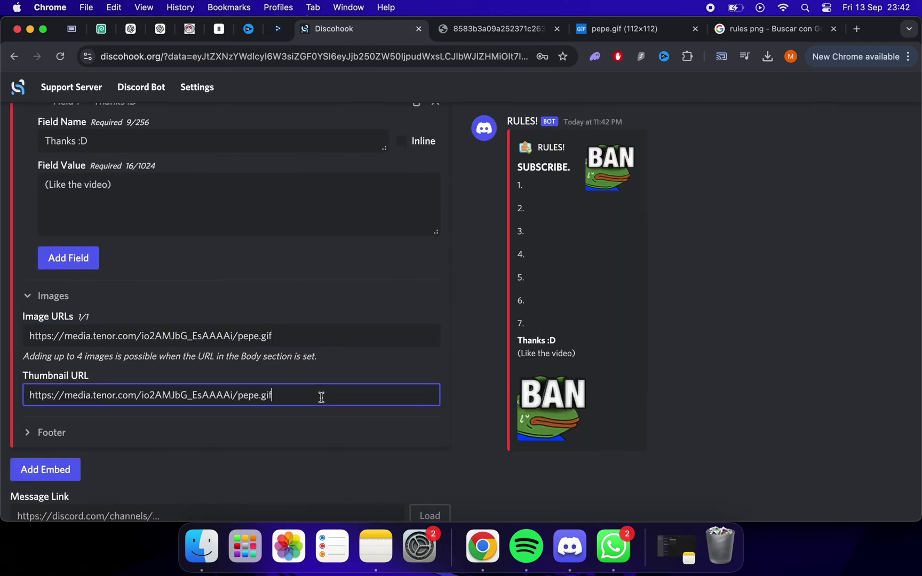
key("super+a")
left_click(313, 342)
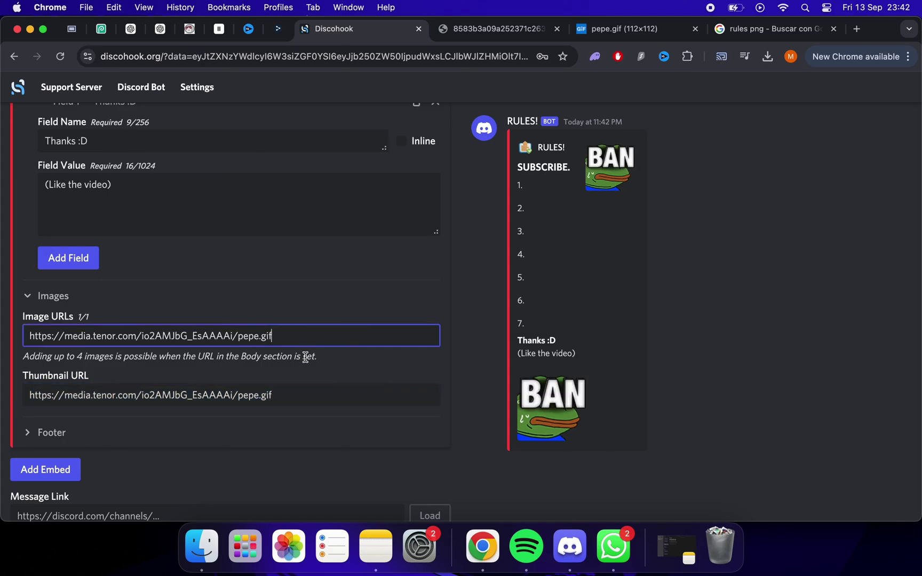
left_click(305, 390)
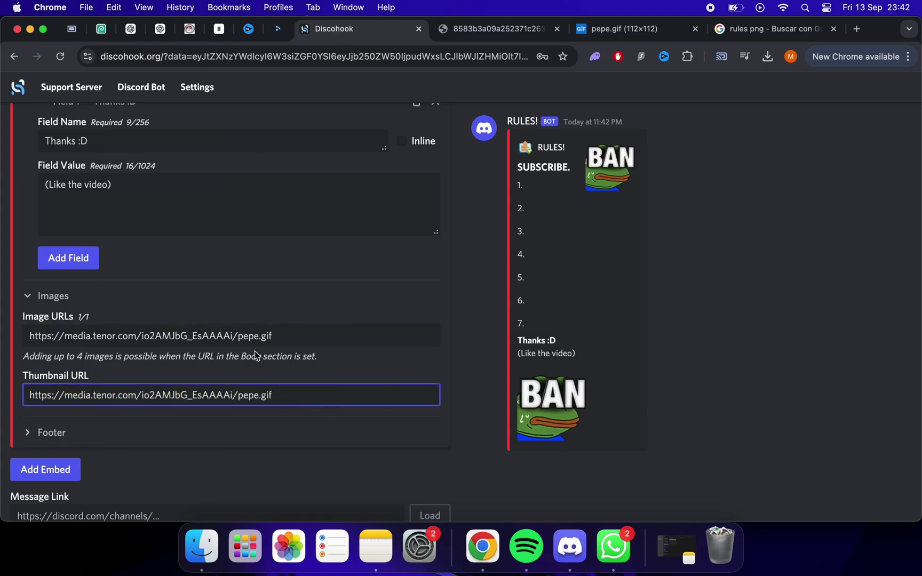
key("super+a")
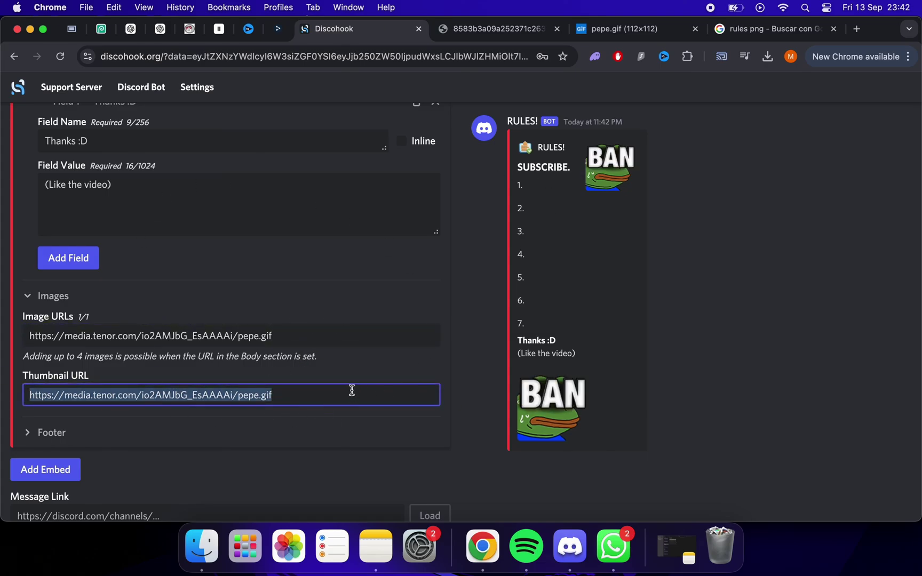
key("BackSpace")
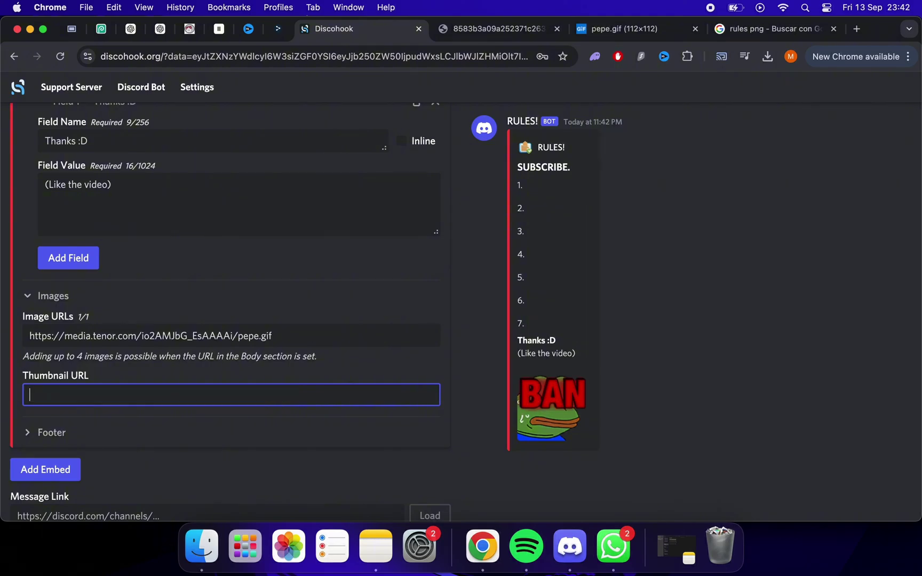
Move the pepe.gif address from the embed's Image URLs to its Thumbnail URL
left_click(329, 335)
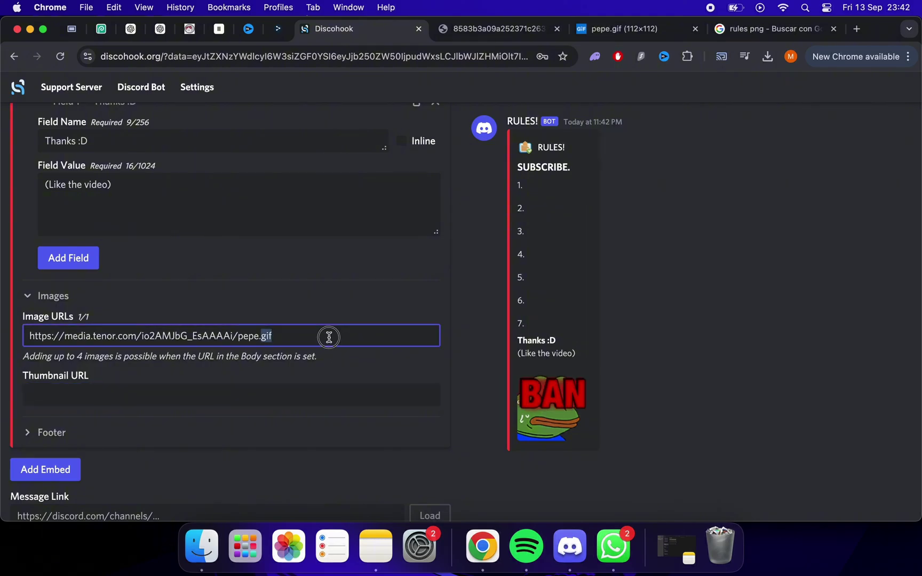
key("super+a")
key("super+c")
key("BackSpace")
left_click(316, 388)
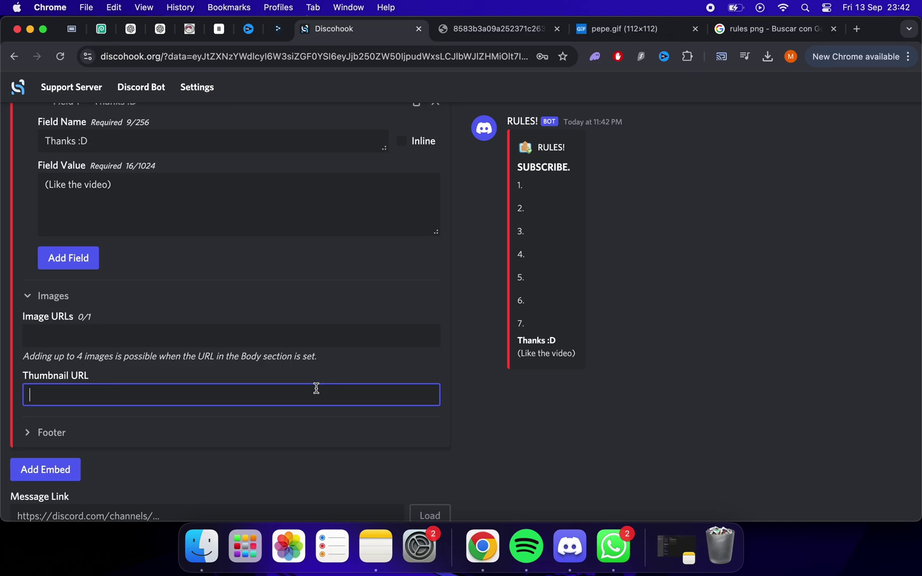
key("super+v")
Set the message profile's username to RULES BOT
scroll(29, 237, "up", 15)
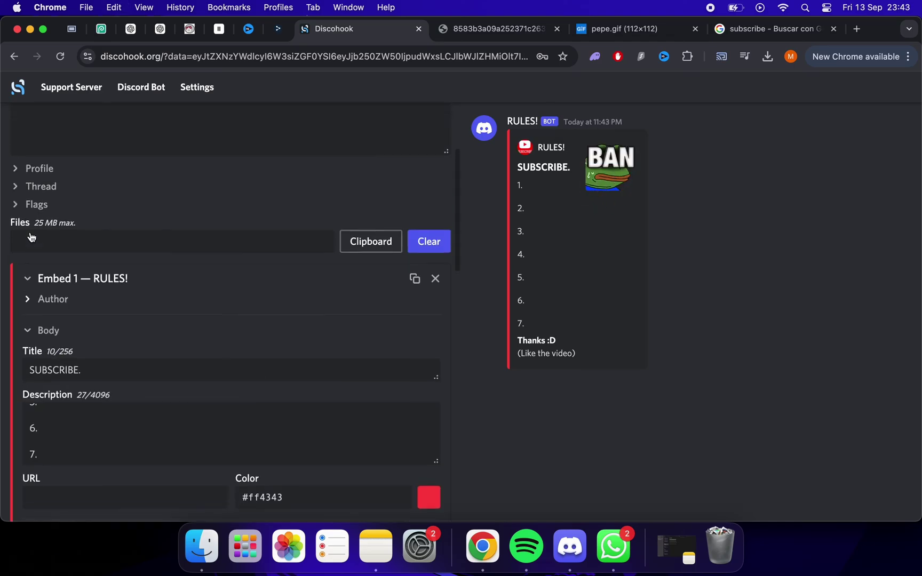
left_click(34, 317)
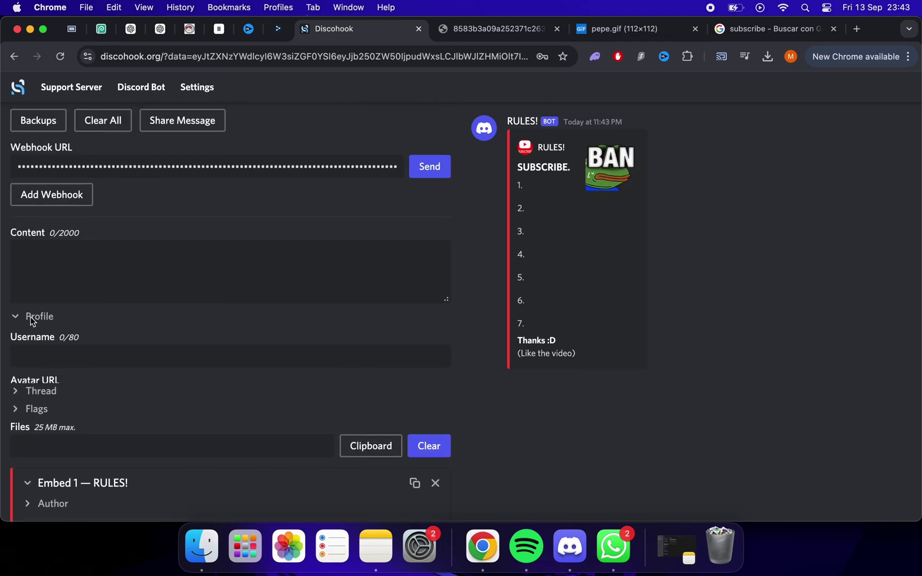
left_click(56, 357)
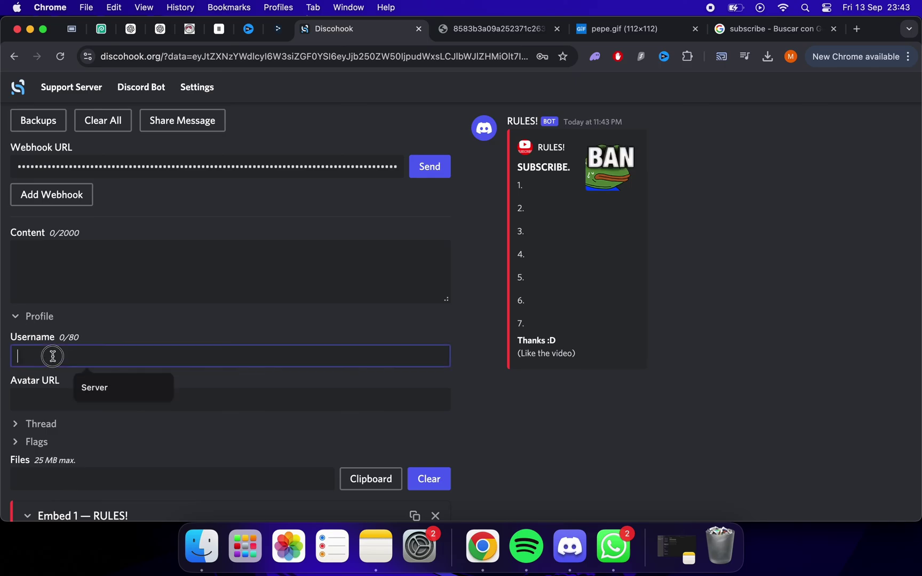
scroll(80, 352, "down", 1)
type("RULES")
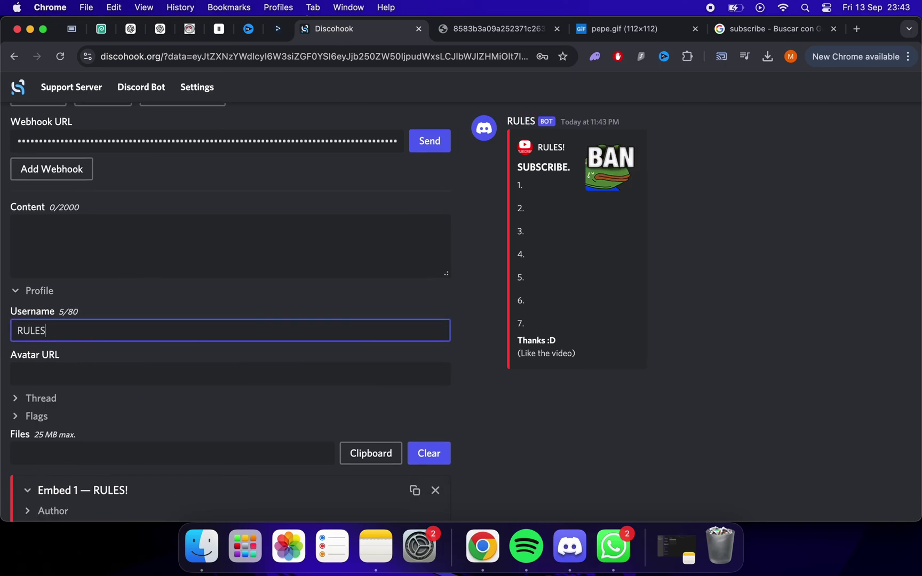
type(" BOT")
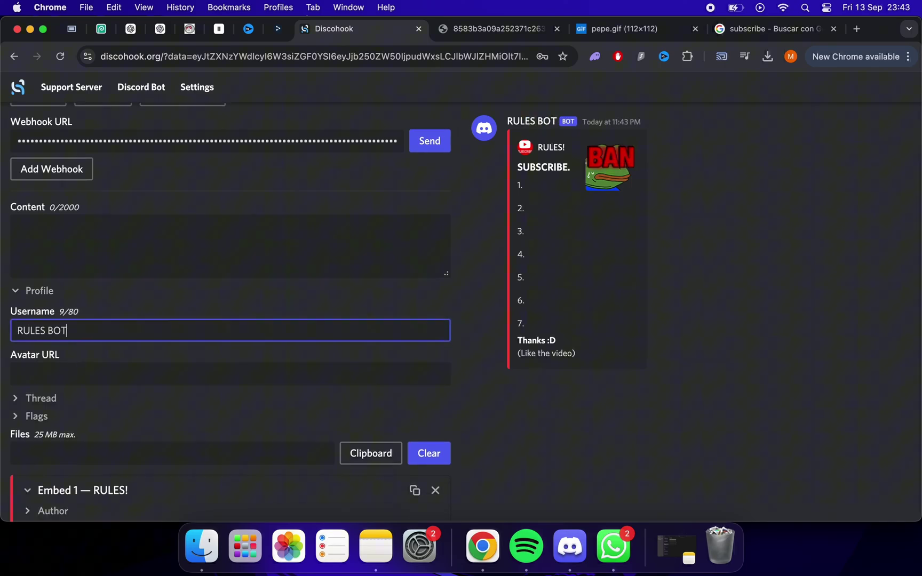
Paste the copied YouTube subscribe button image address as the profile's Avatar URL
left_click(69, 374)
right_click(69, 374)
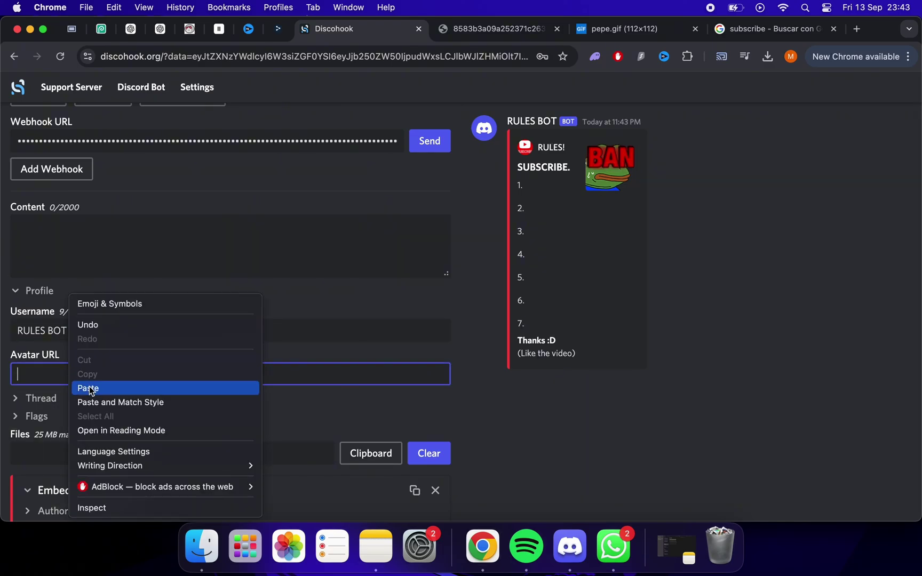
left_click(90, 385)
Collapse the RULES! embed and add a second embed to the message
scroll(59, 335, "down", 5)
left_click(28, 357)
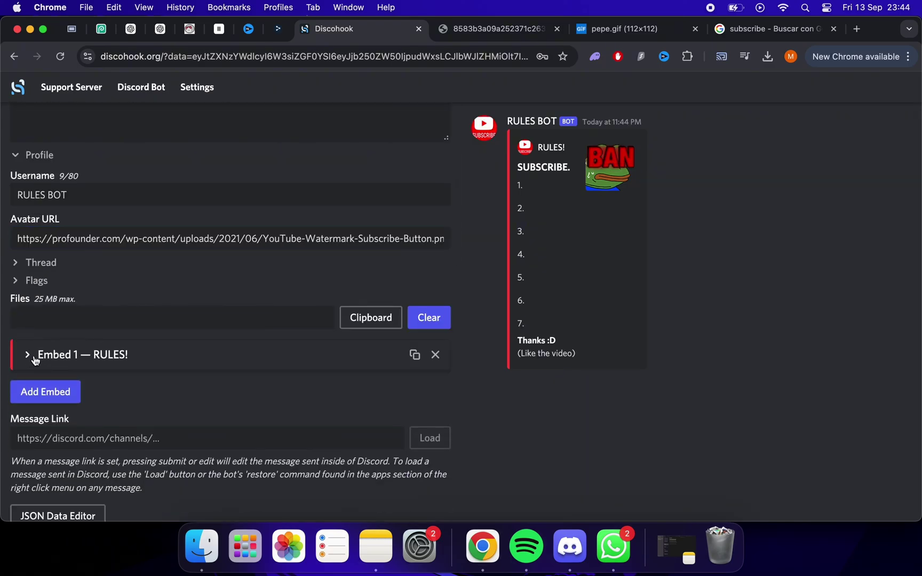
left_click(54, 354)
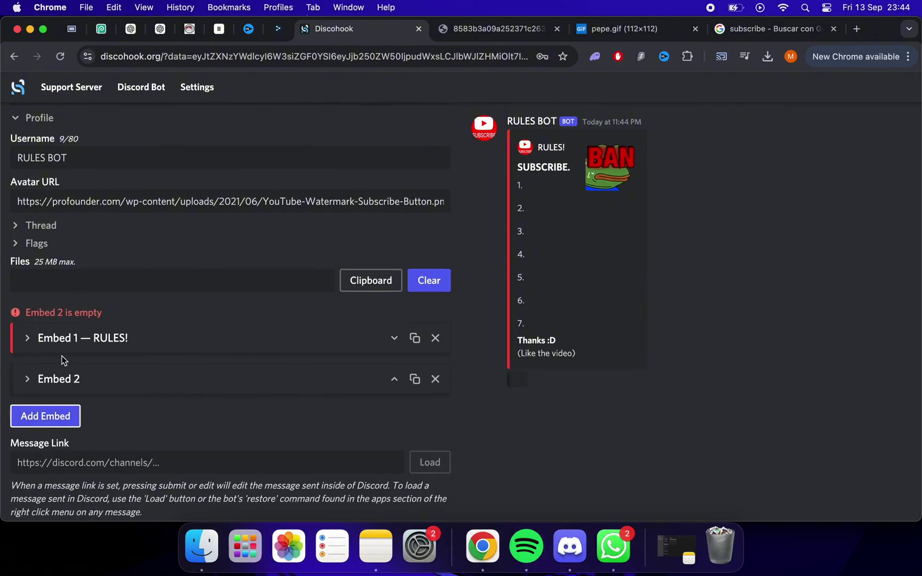
Move the empty embed above the RULES! embed and expand its Images section
left_click(393, 381)
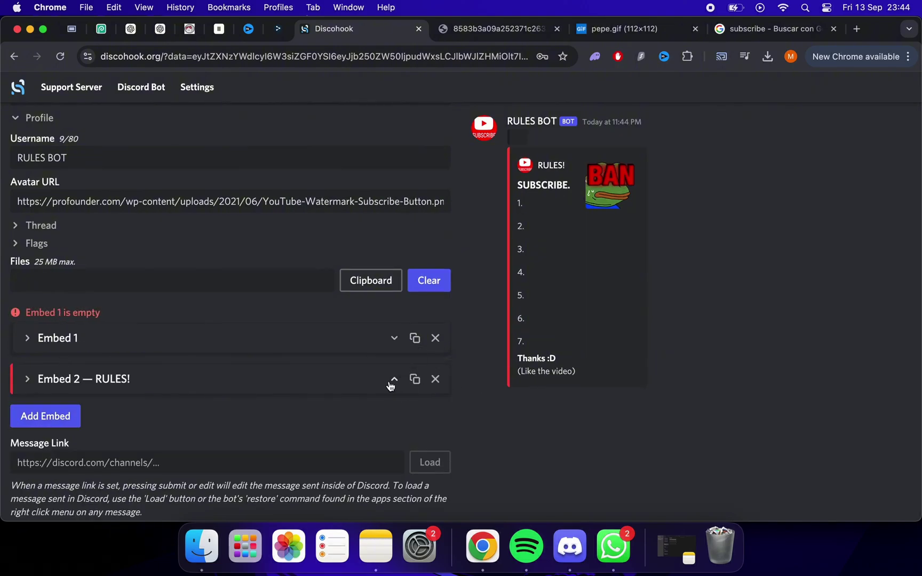
left_click(86, 358)
scroll(64, 373, "down", 3)
left_click(29, 381)
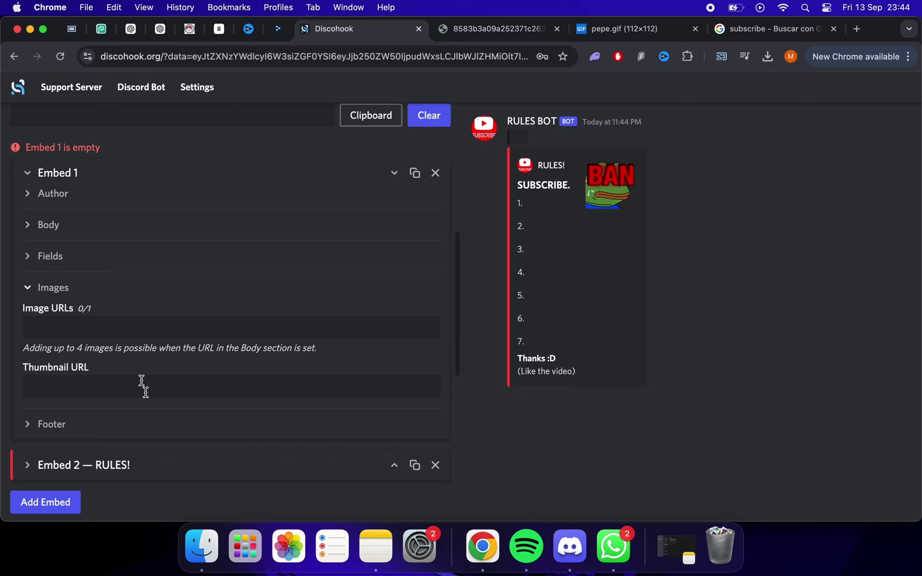
Copy the rainbow line GIF's image address and paste it into the first embed's Image URLs
left_click(496, 28)
right_click(539, 295)
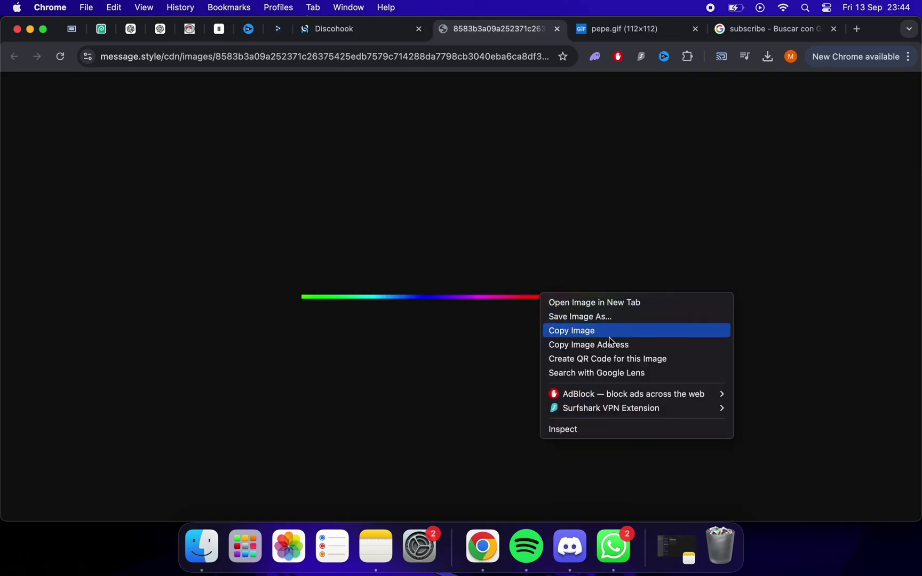
left_click(646, 345)
key("ctrl+shift+Tab")
left_click(267, 320)
right_click(208, 320)
left_click(242, 395)
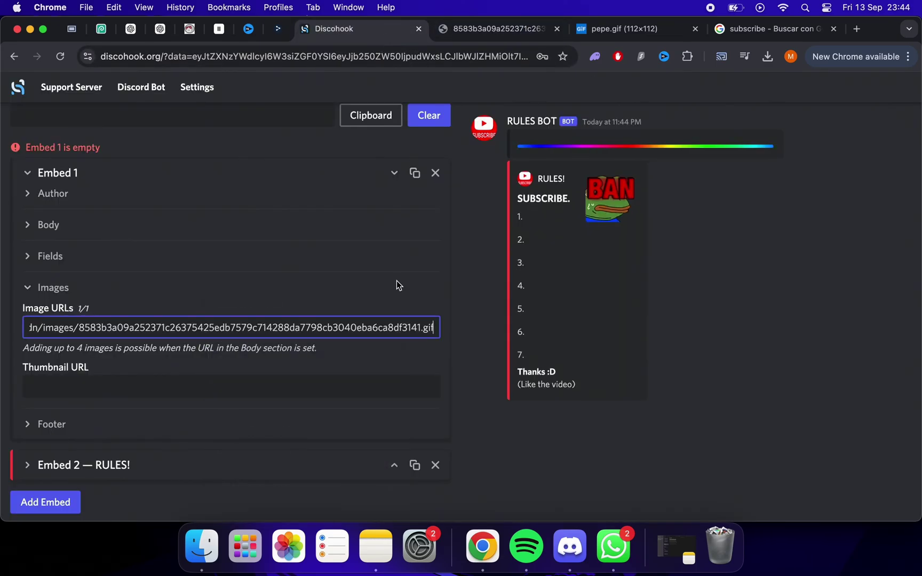
scroll(122, 312, "up", 1)
left_click(31, 272)
scroll(31, 278, "up", 1)
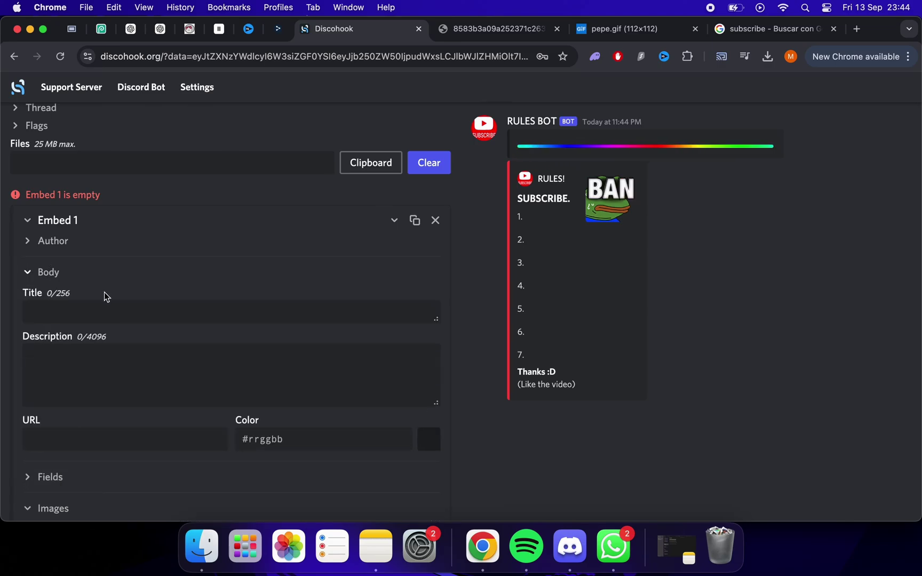
left_click(28, 272)
Collapse the first embed and add a third embed below the RULES! embed
left_click(28, 223)
left_click(47, 300)
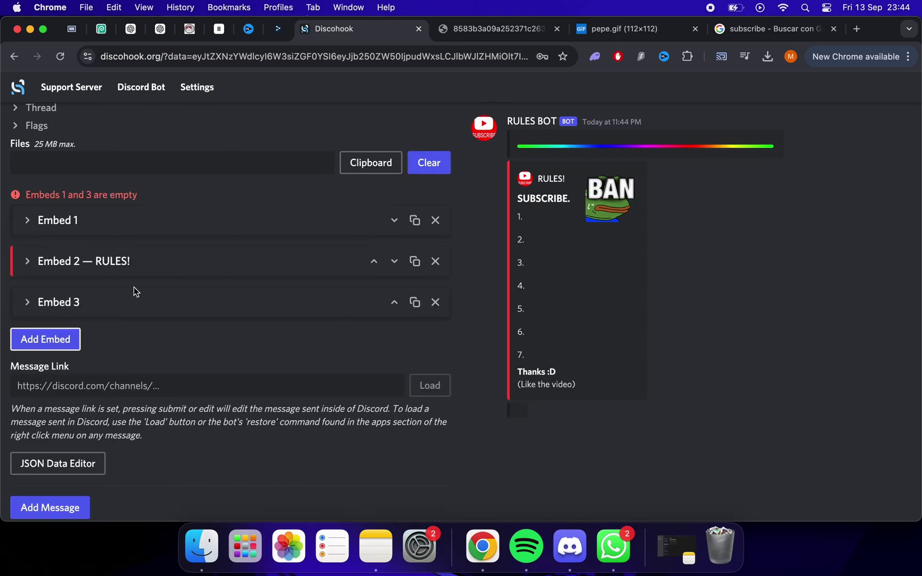
Paste the copied rainbow line image address into the third embed's Image URLs
left_click(128, 302)
scroll(96, 374, "down", 1)
left_click(82, 387)
scroll(85, 390, "down", 3)
left_click(107, 343)
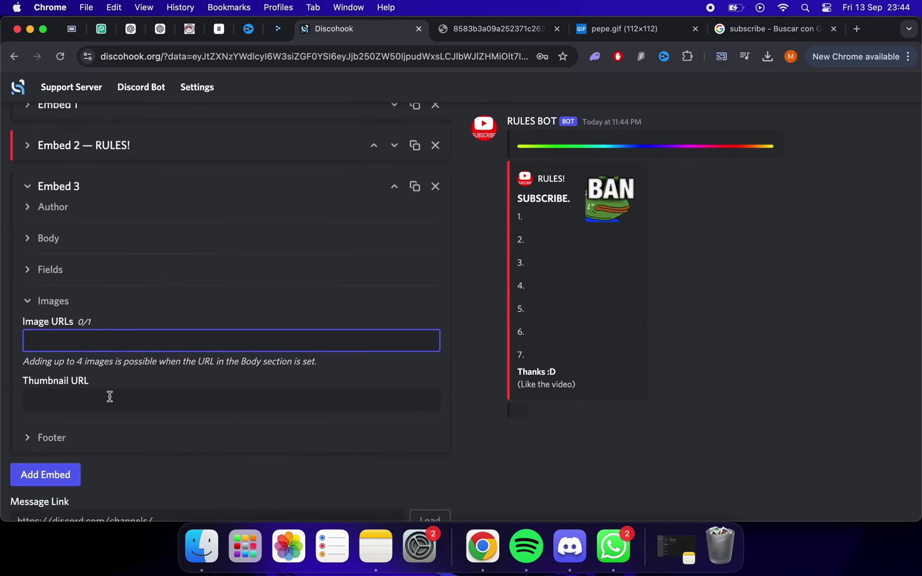
right_click(163, 346)
left_click(199, 388)
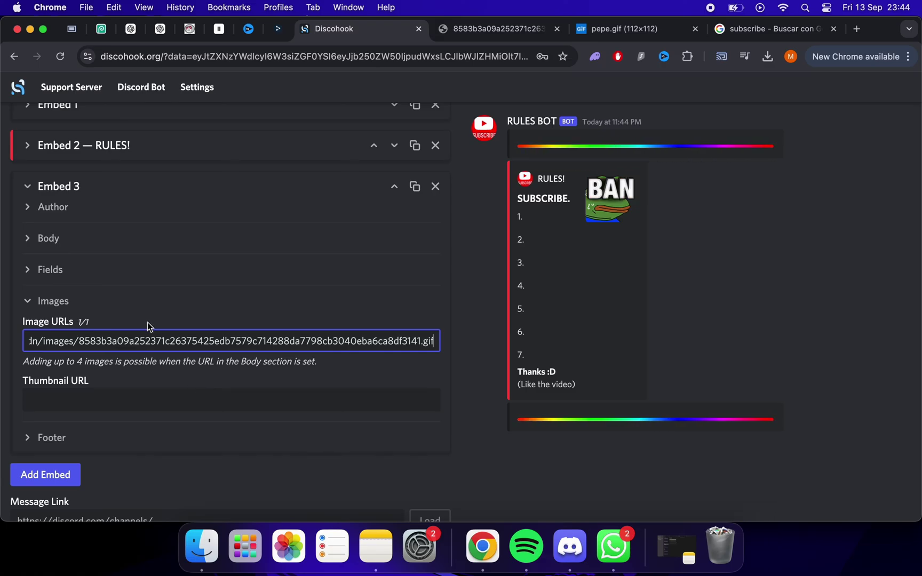
Collapse the third embed and send the finished message through the webhook
scroll(26, 248, "up", 2)
left_click(26, 249)
scroll(141, 269, "up", 5)
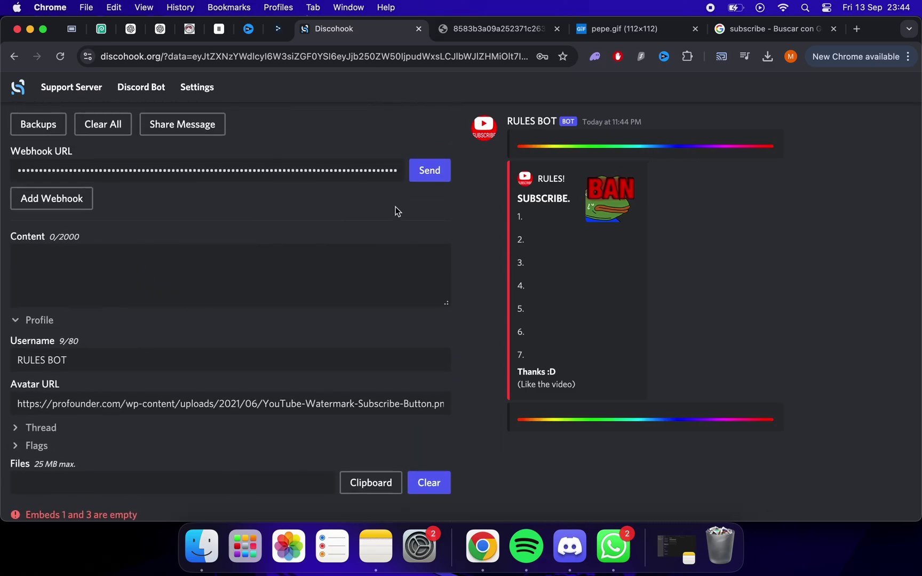
scroll(281, 422, "down", 10)
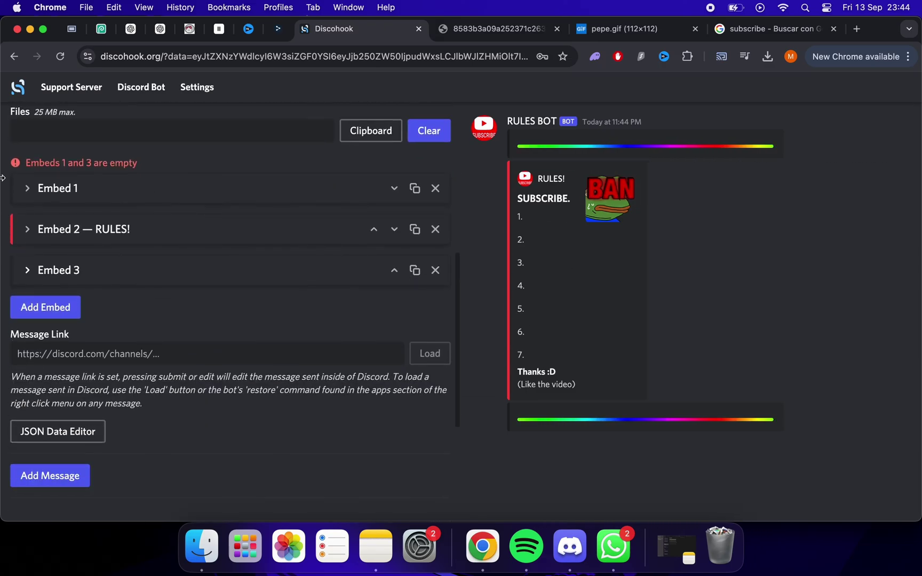
scroll(267, 191, "up", 8)
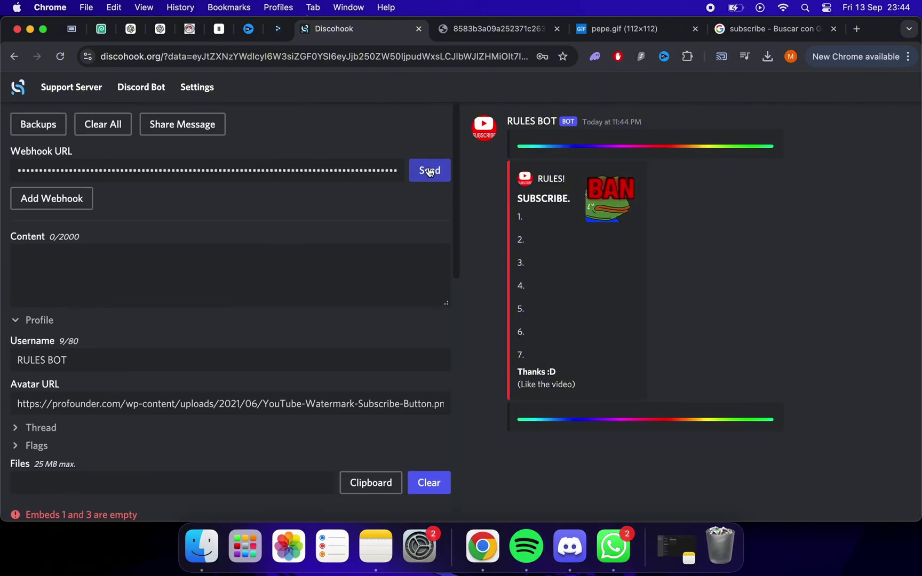
left_click(425, 178)
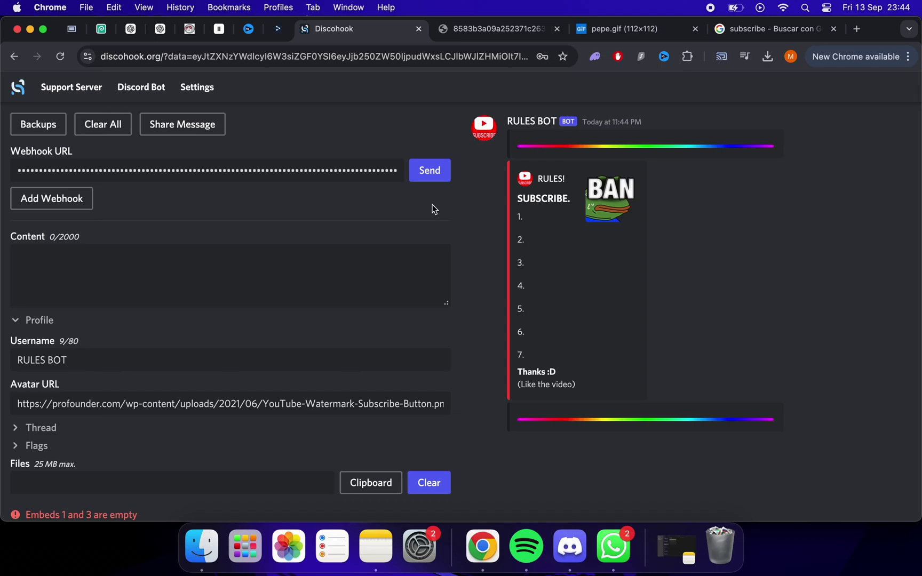
Switch to Discord and leave the server settings to check the posted message in the #rules channel
left_click(569, 549)
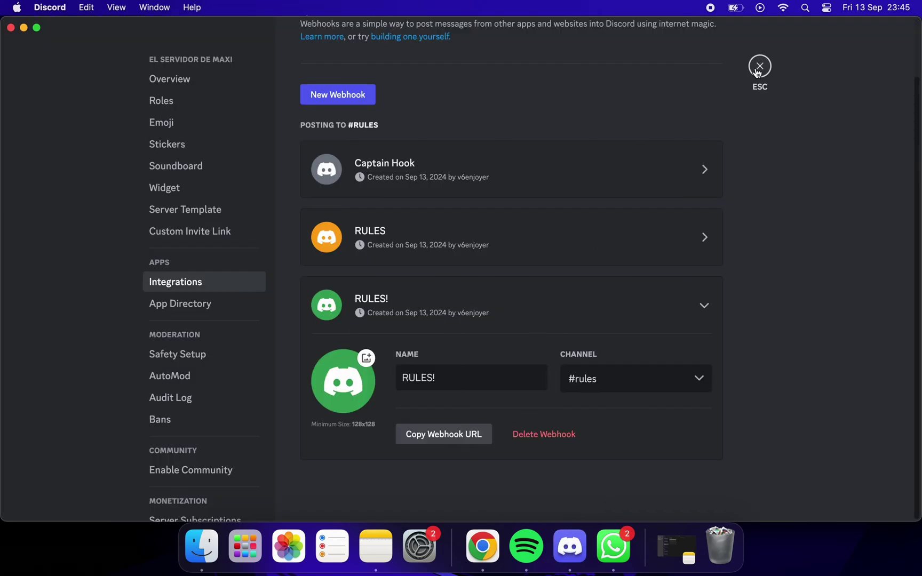
left_click(758, 69)
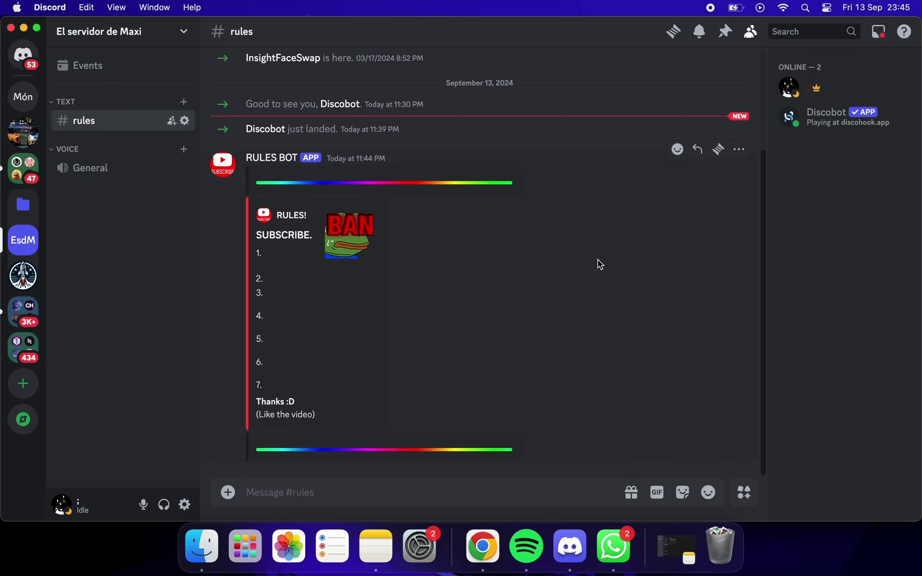